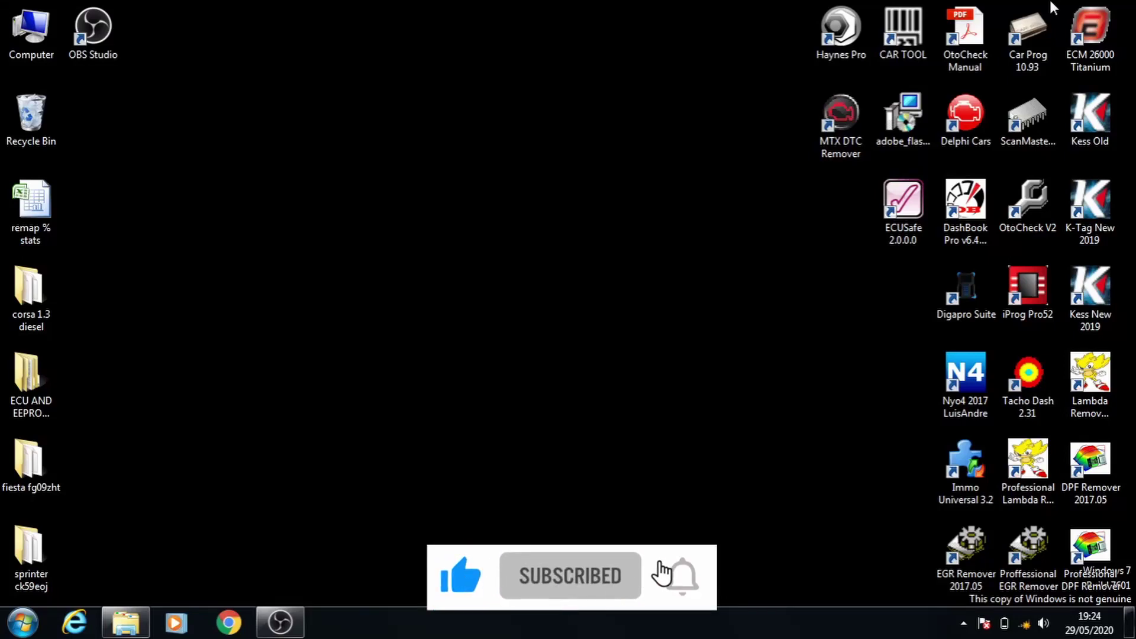
Launch ECM Titanium and load "CORSA AX08GZD original" from the desktop's "corsa 1.3 diesel" folder as the original EPROM.
double_click(1090, 39)
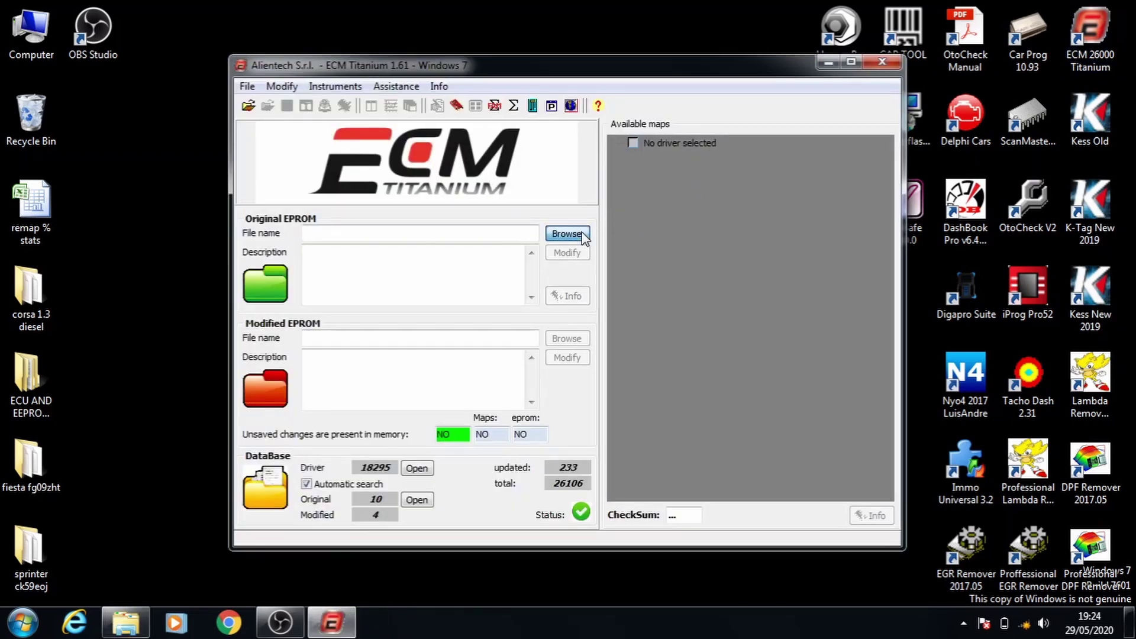
left_click(564, 233)
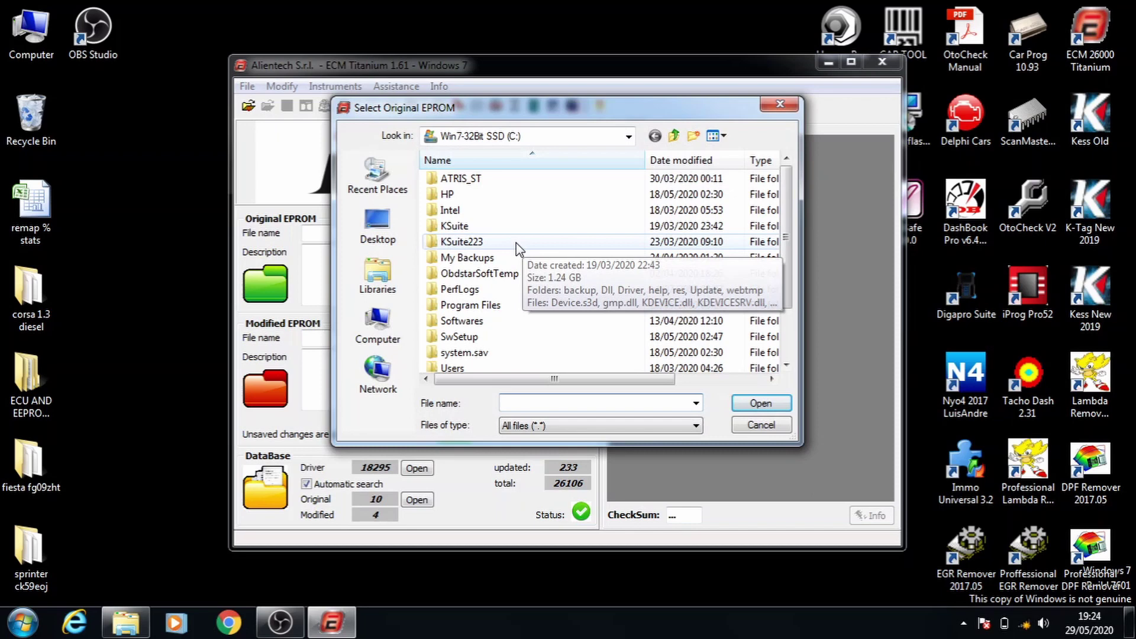
left_click(377, 224)
left_click(786, 378)
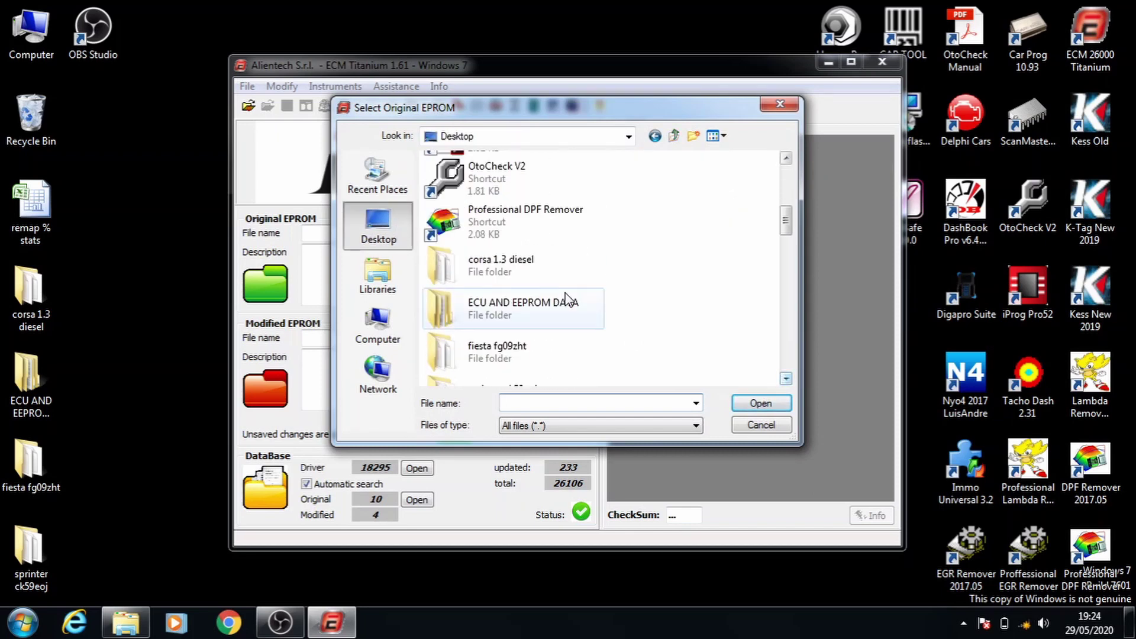
double_click(515, 266)
left_click(532, 199)
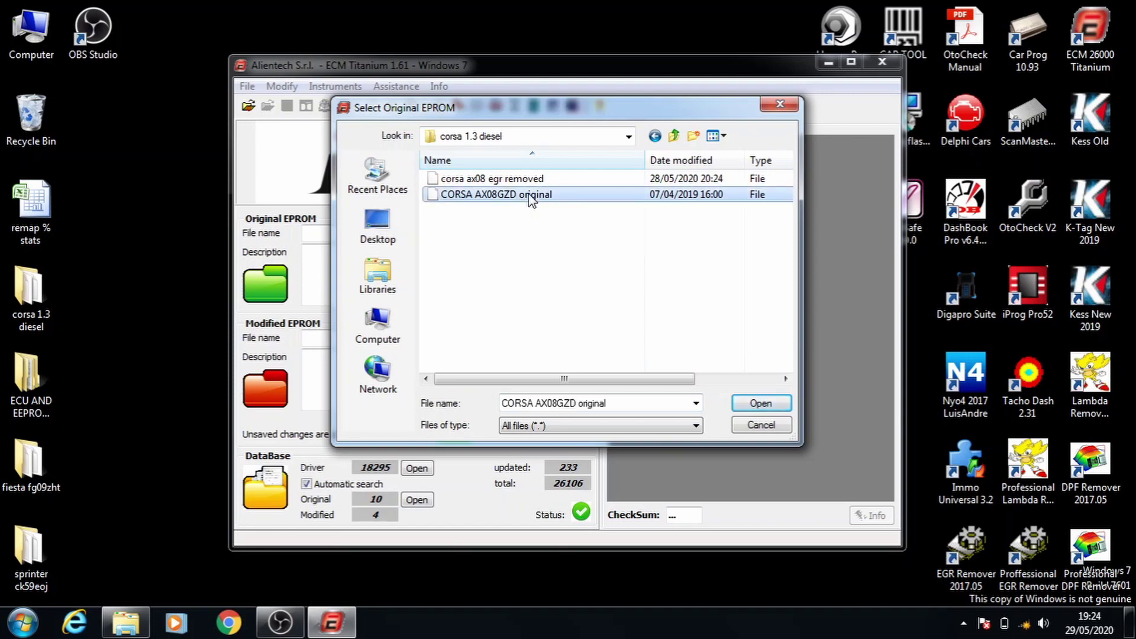
double_click(532, 199)
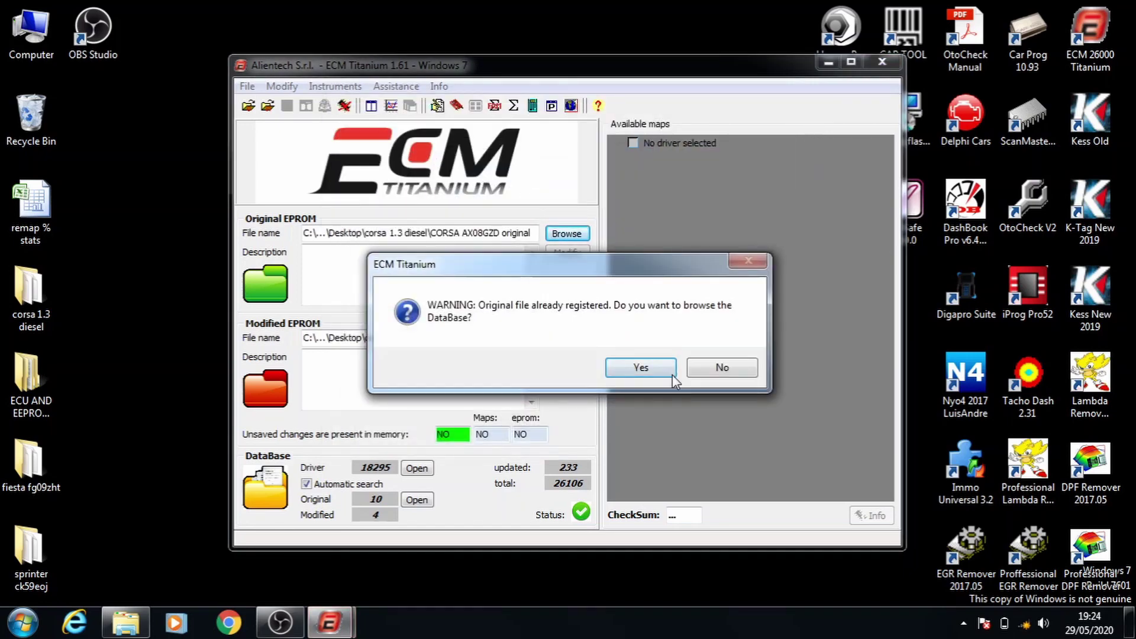
Search the database for a matching driver, stop the search, and accept C13_S360 for the Opel Corsa without downloading the newer version.
key("Return")
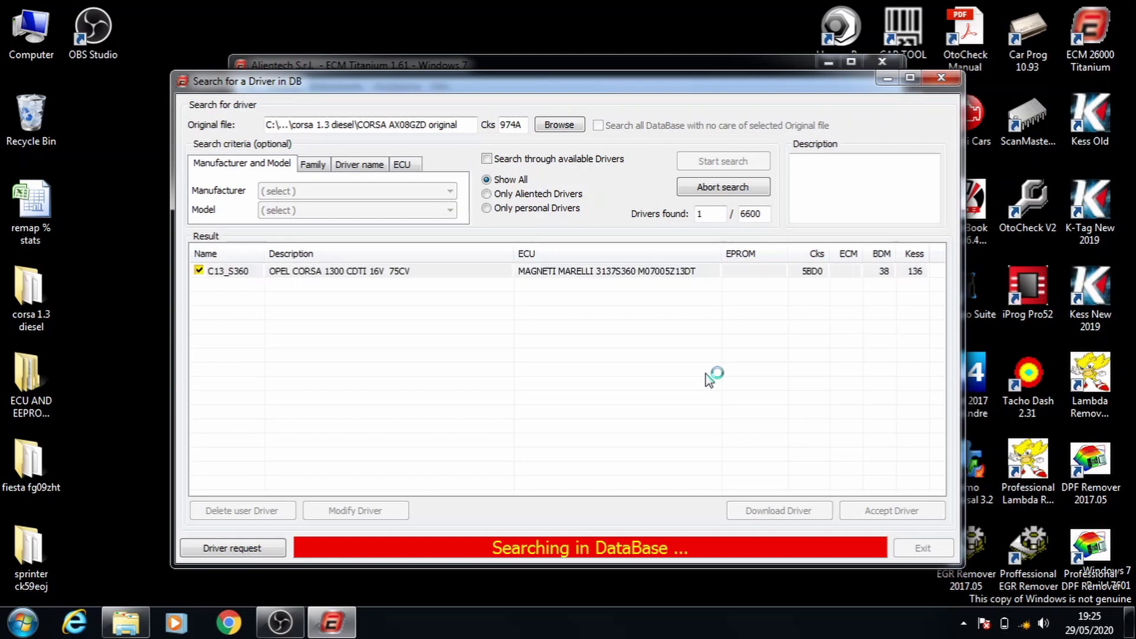
left_click(717, 188)
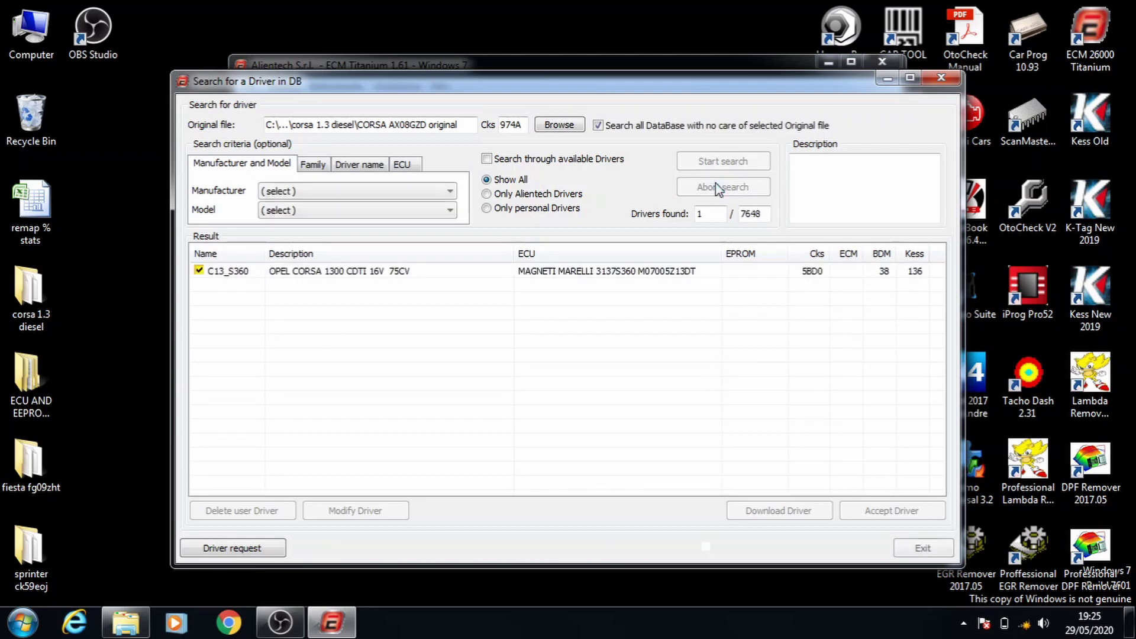
left_click(576, 271)
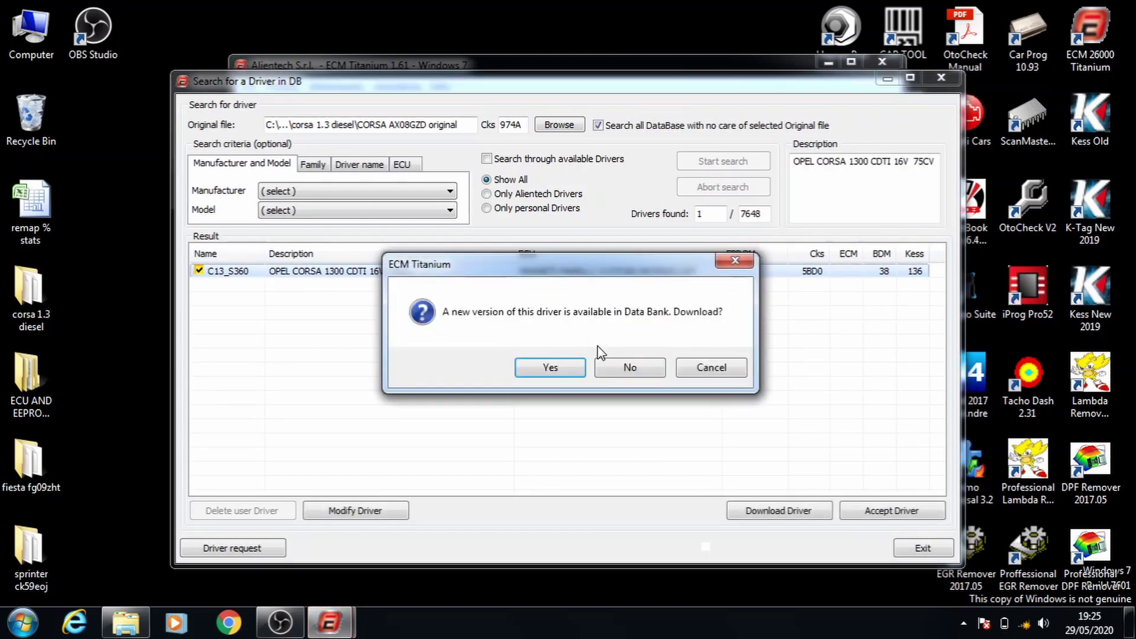
left_click(613, 379)
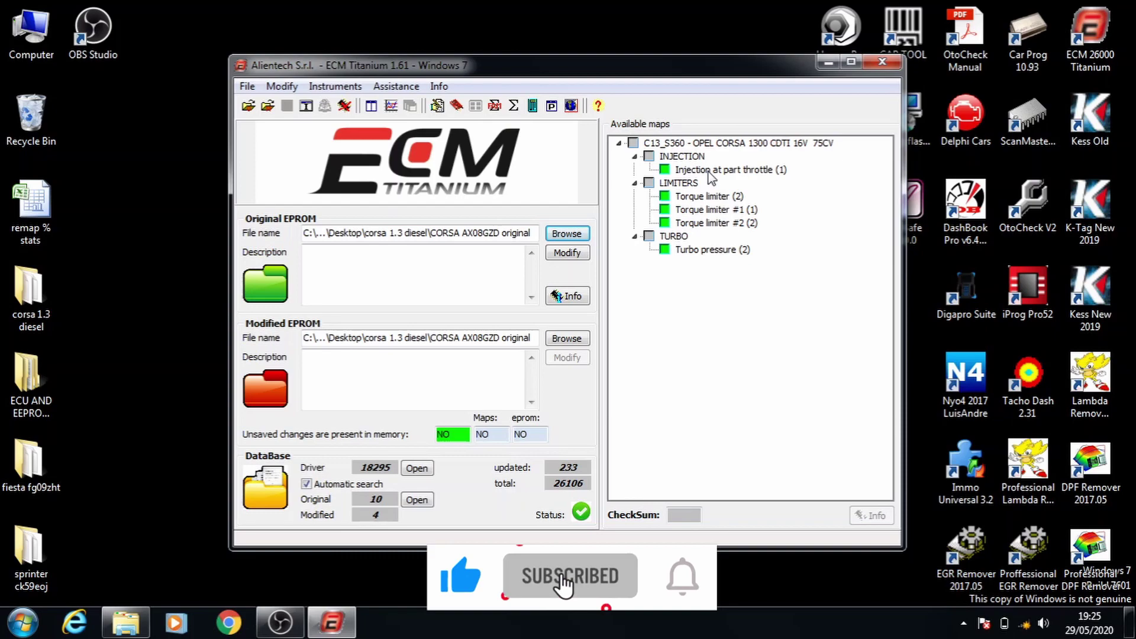
Open the "remap % stats" spreadsheet, check the stage 3 injection increase, and minimise the spreadsheet.
left_click(35, 232)
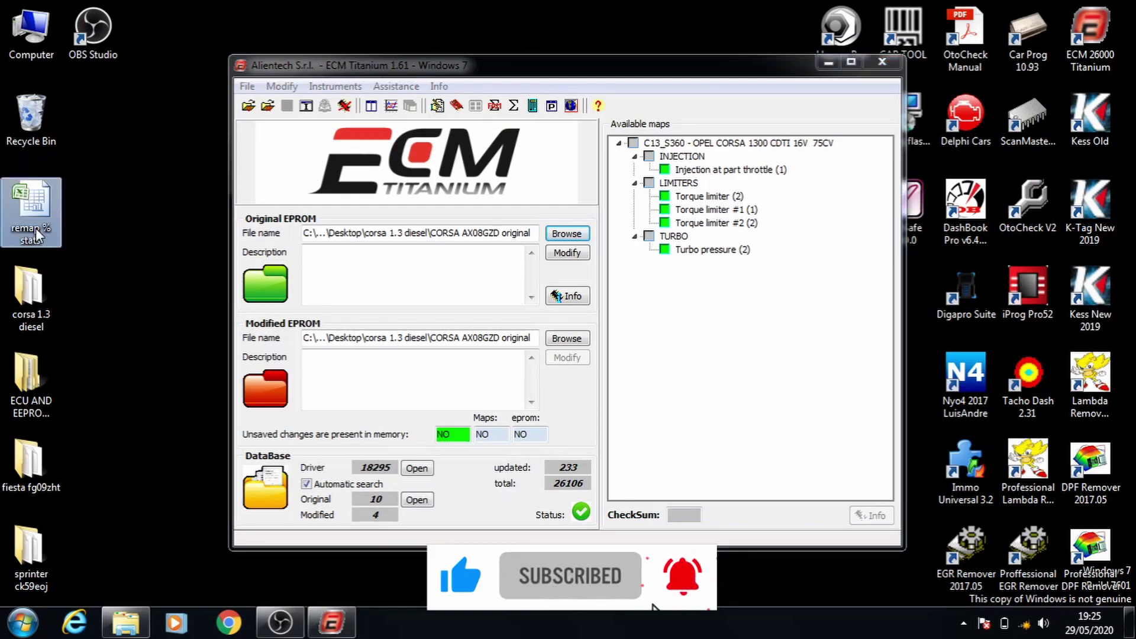
double_click(35, 228)
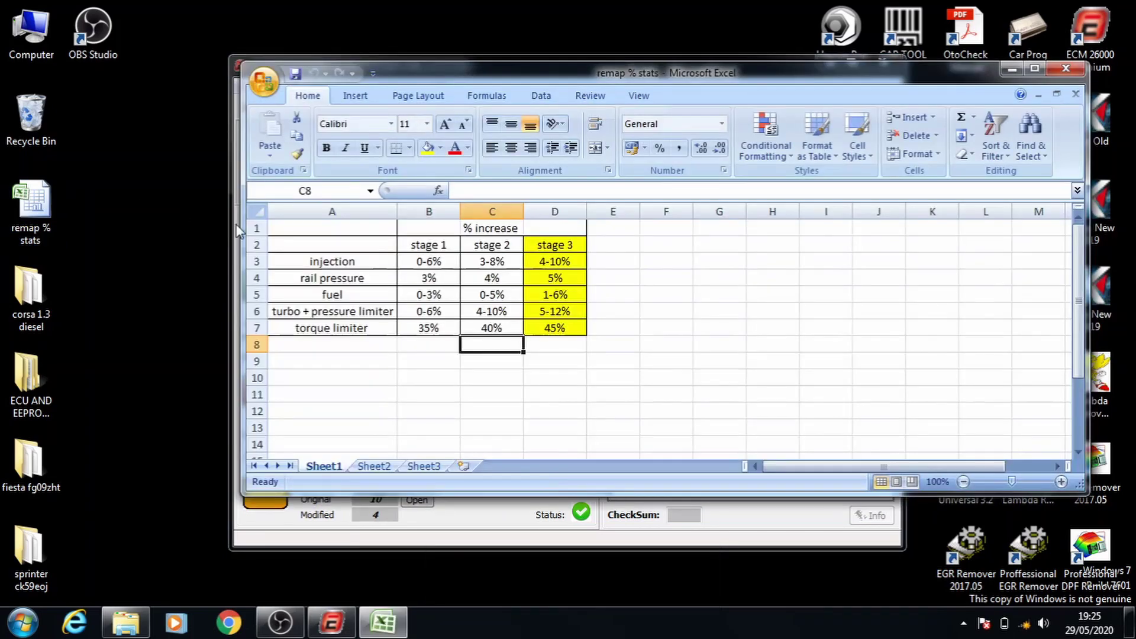
left_click(569, 261)
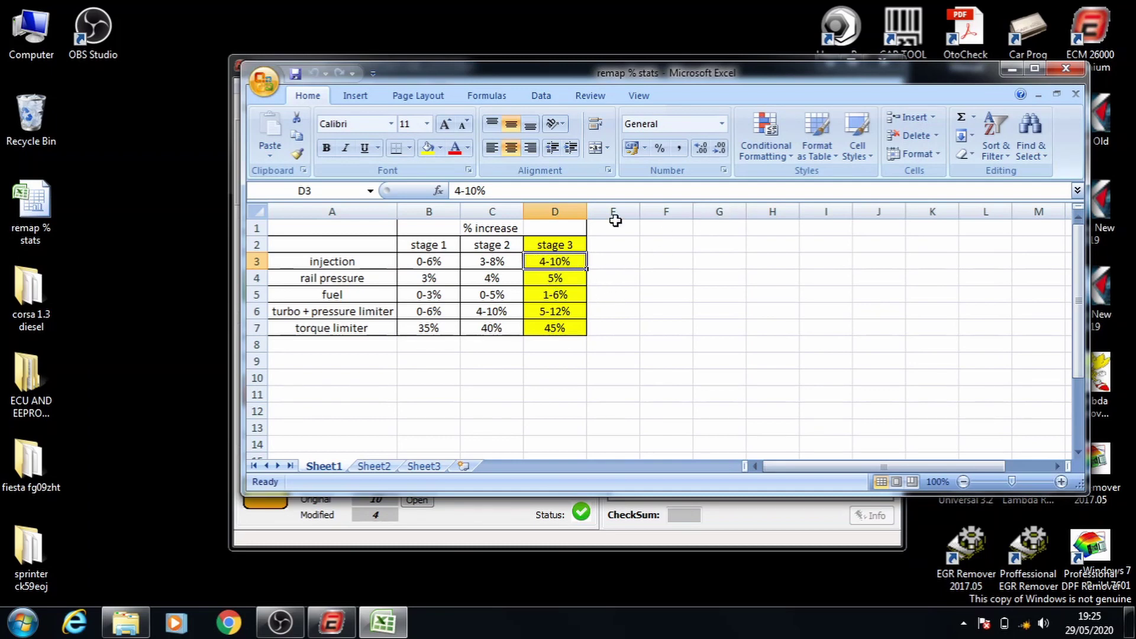
left_click(1011, 68)
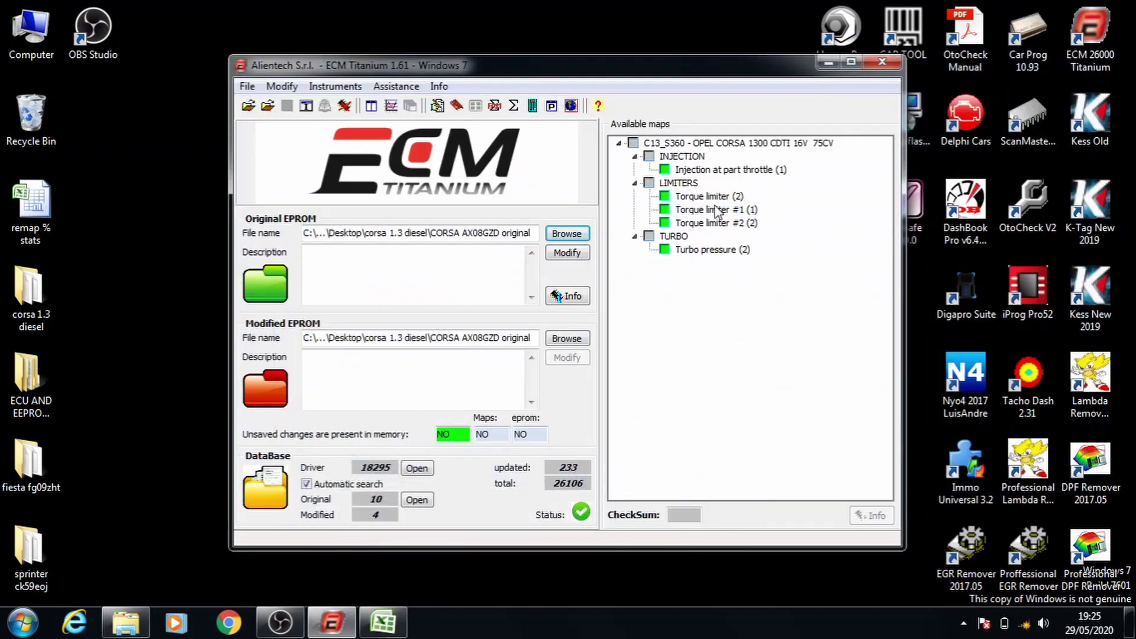
In the Injection at part throttle map, set the percentage increment to 1.0% and raise the block from 1000 RPM/19 load to 4500 RPM/100 load once.
double_click(706, 171)
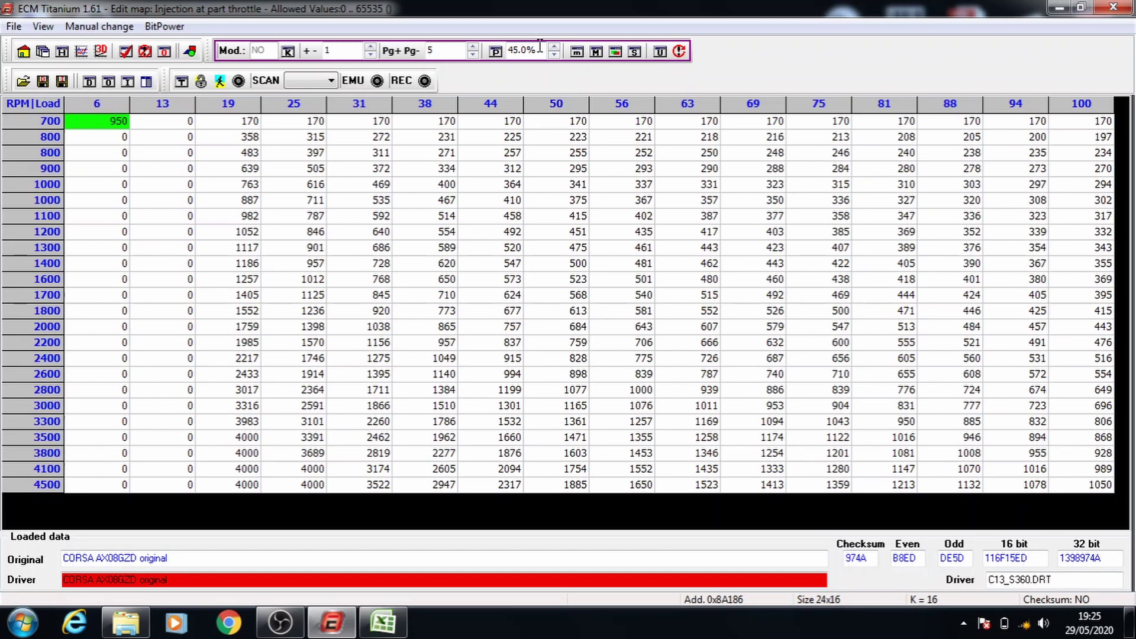
left_click(554, 54)
left_click(497, 53)
left_click(253, 184)
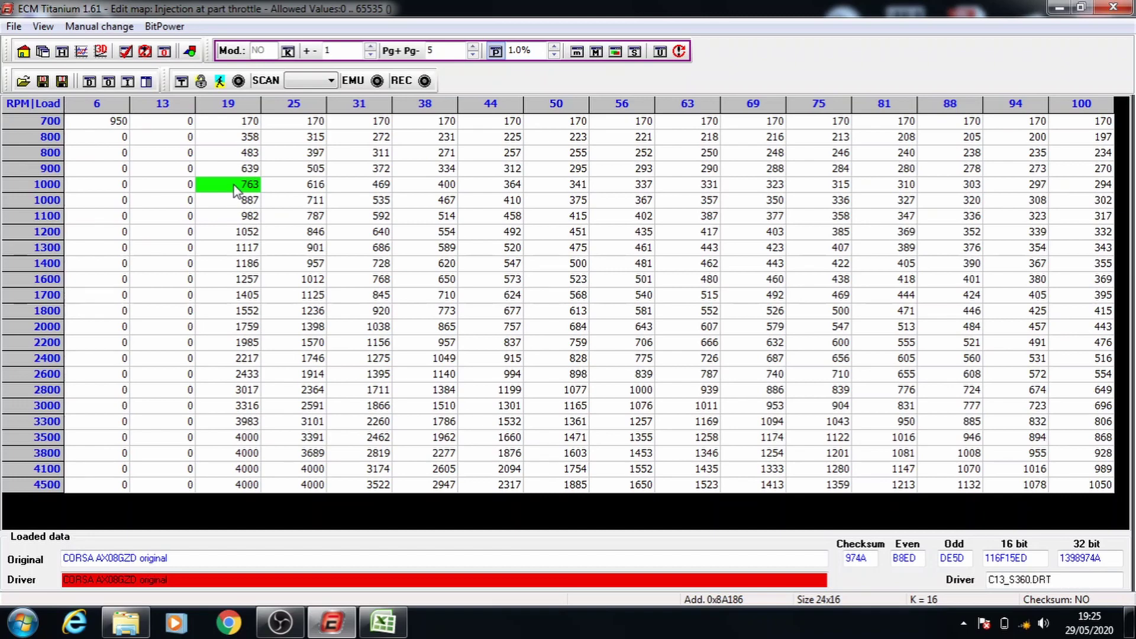
left_click_drag(237, 189, 1072, 483)
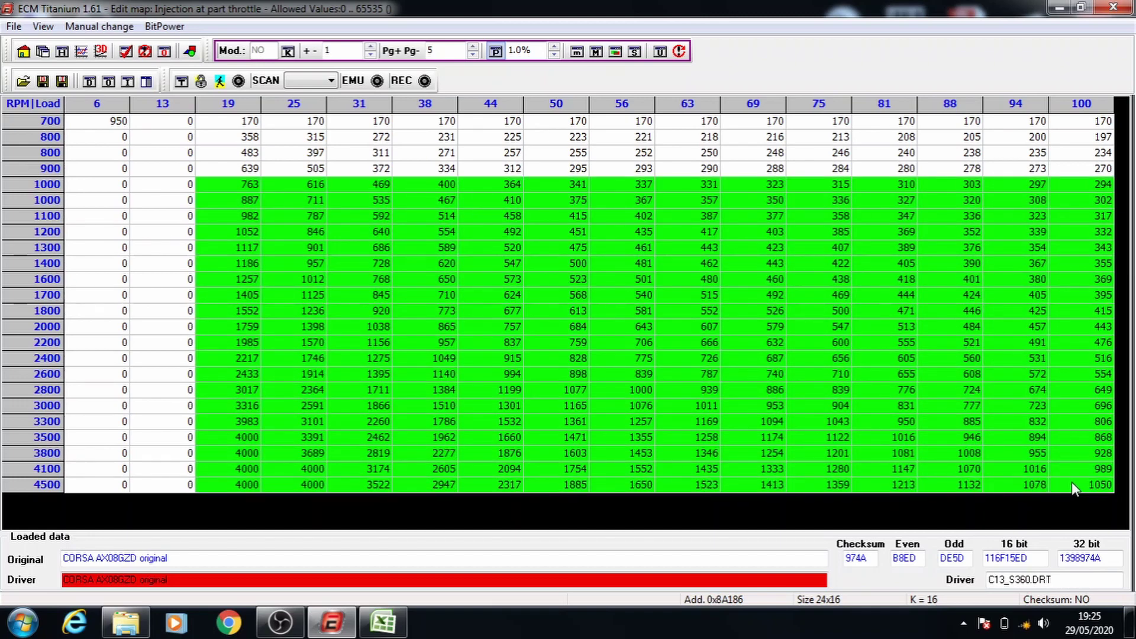
key("plus")
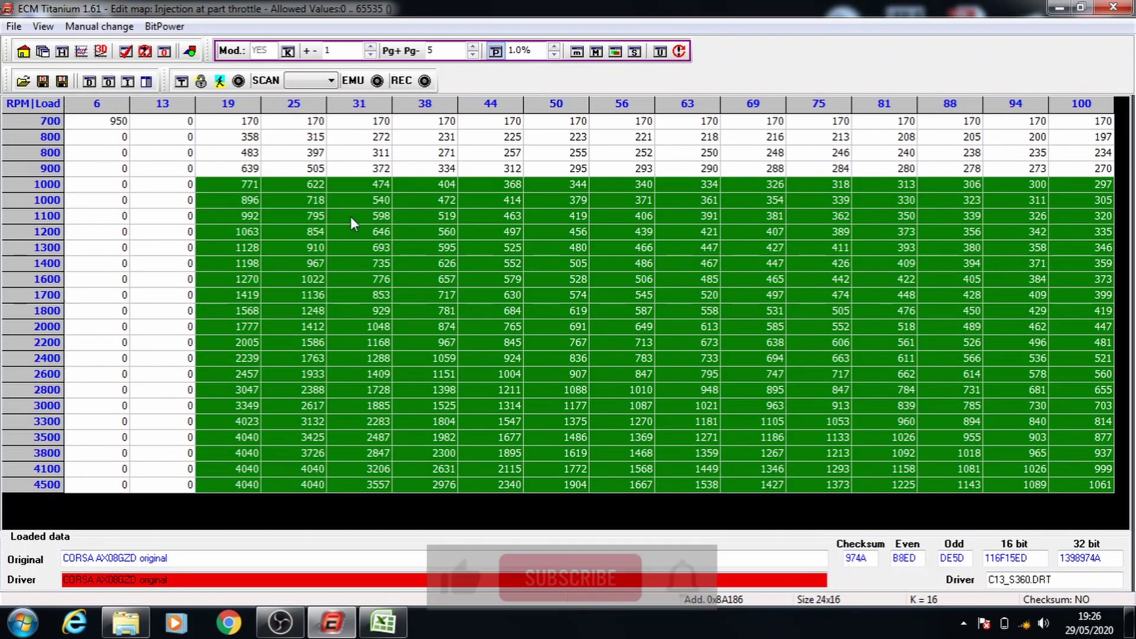
Add 1% to each of three nested injection blocks ending at 4500 RPM/100 load, starting at the second 1000 RPM/25, 1100/31 and 1200/38.
left_click_drag(325, 203, 1057, 483)
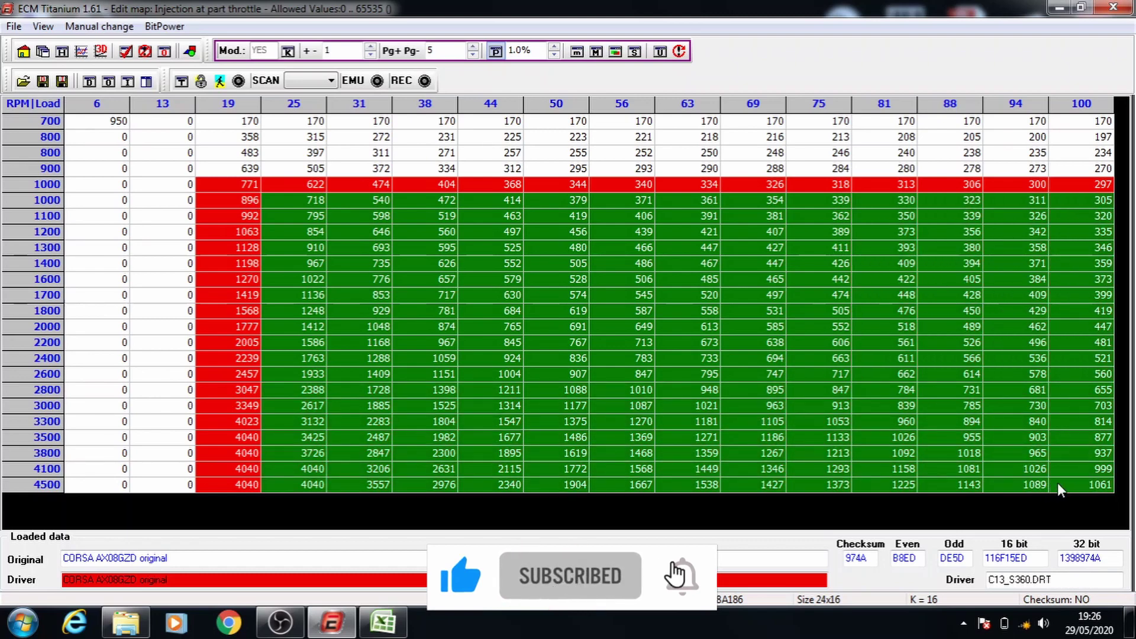
key("plus")
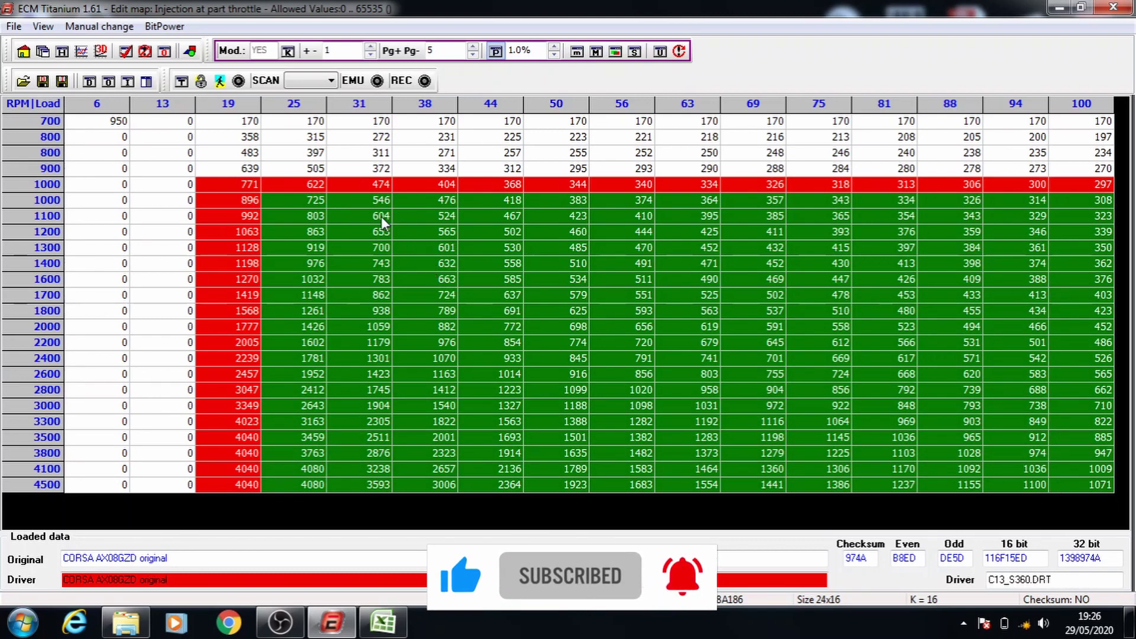
left_click_drag(380, 216, 1074, 473)
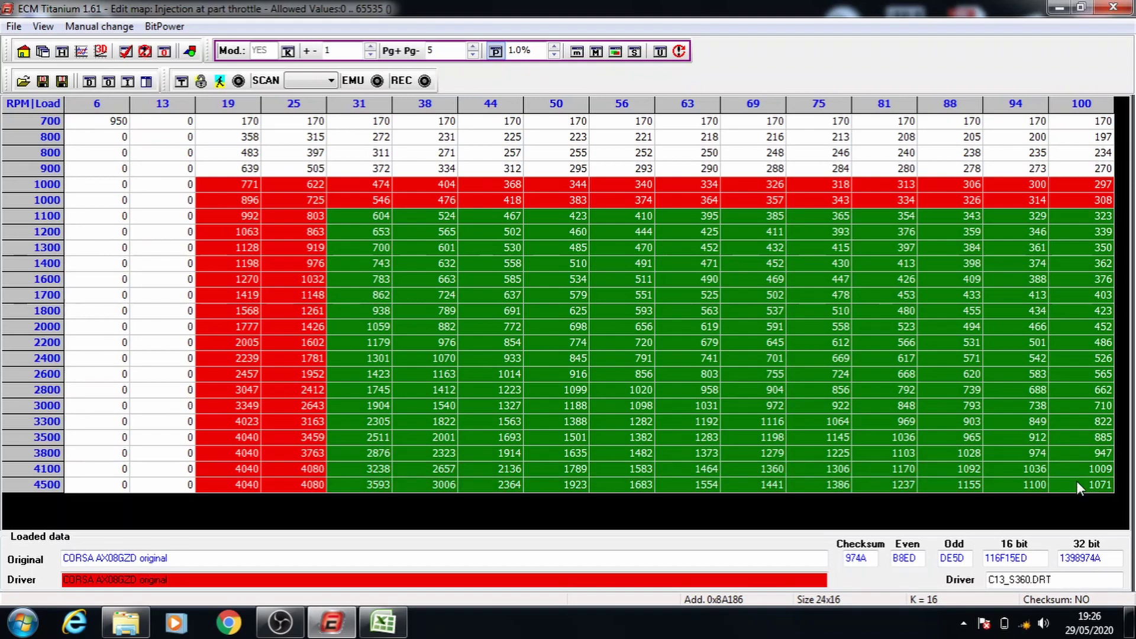
key("plus")
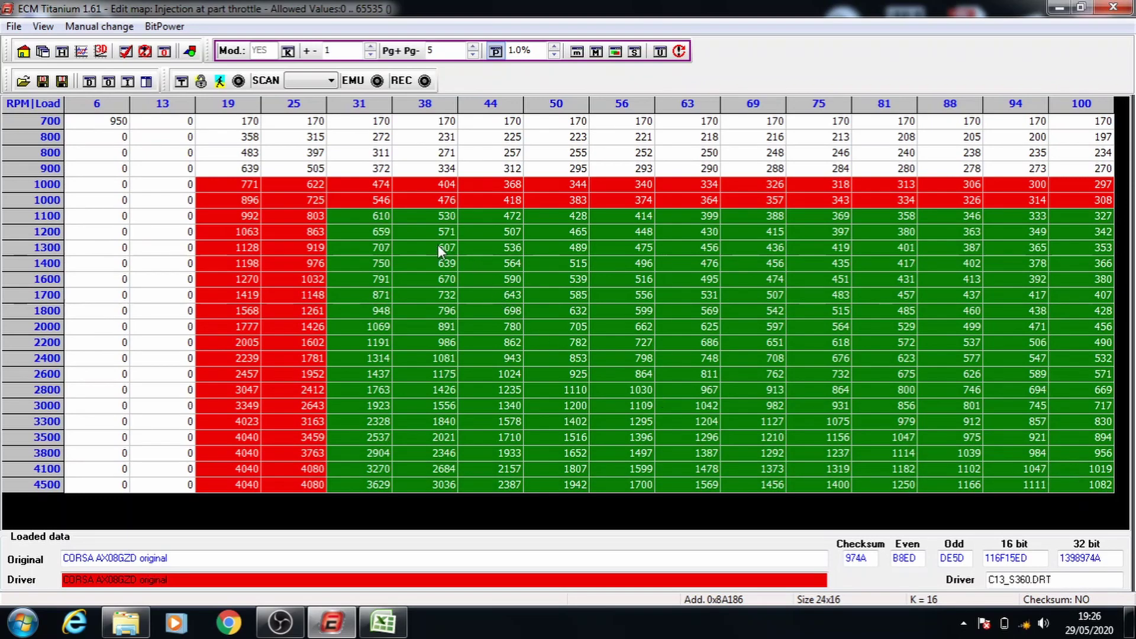
left_click_drag(436, 233, 1086, 467)
key("plus")
Add 1% to each of three further nested injection blocks ending at 4500 RPM/100 load, starting at 1300 RPM/44, 1400/50 and 1600/56.
left_click_drag(514, 245, 818, 438)
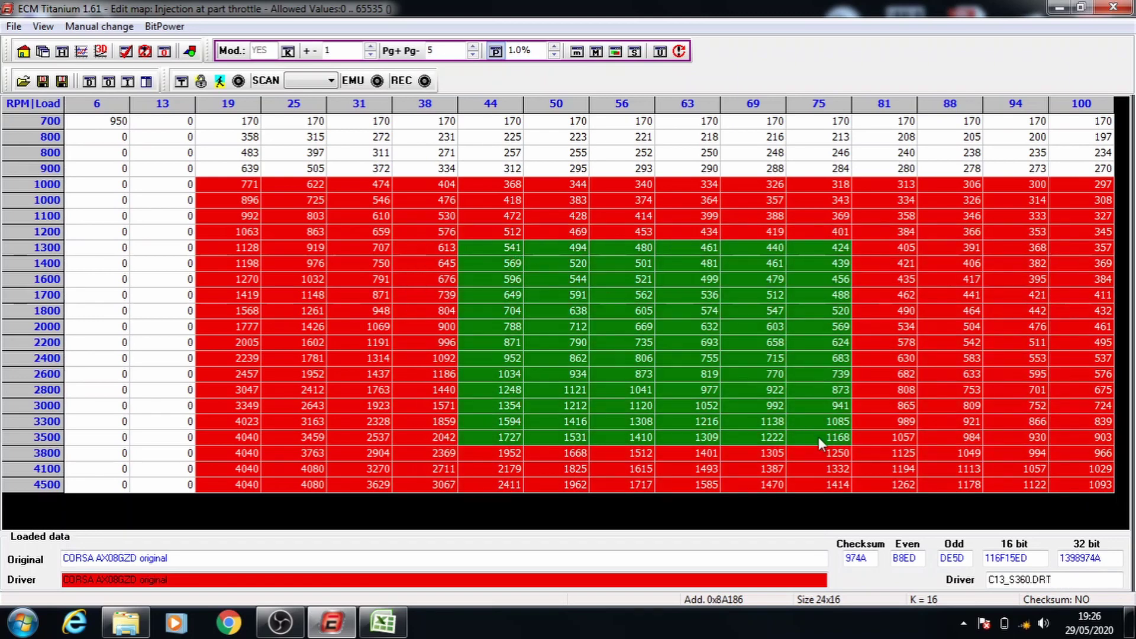
key("plus")
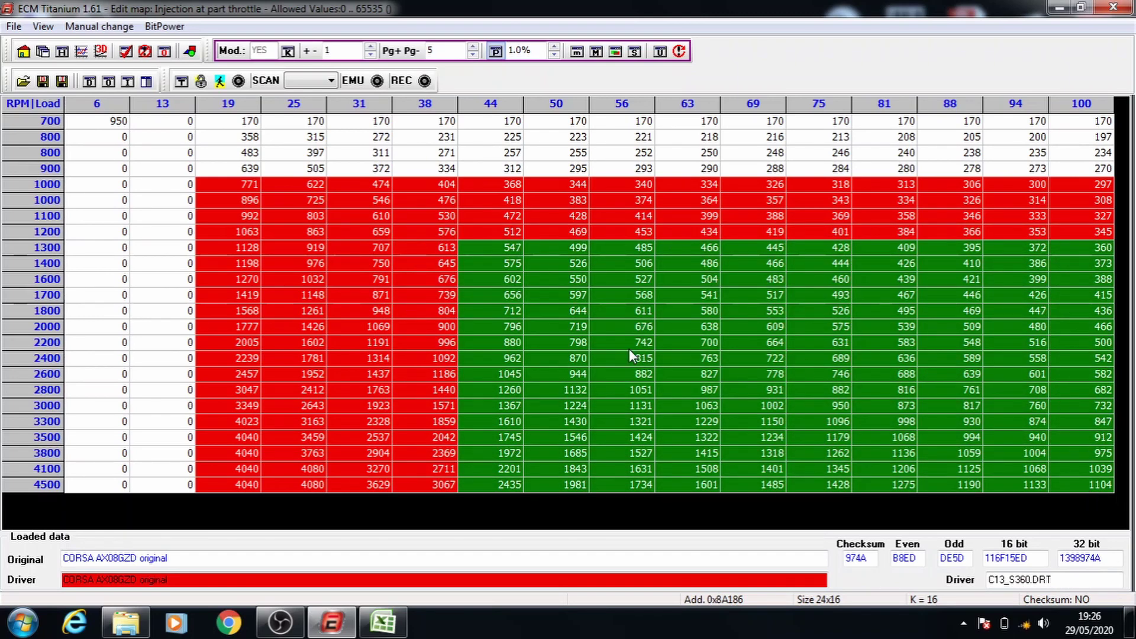
left_click_drag(590, 271, 981, 480)
key("plus")
left_click_drag(615, 278, 1086, 485)
key("plus")
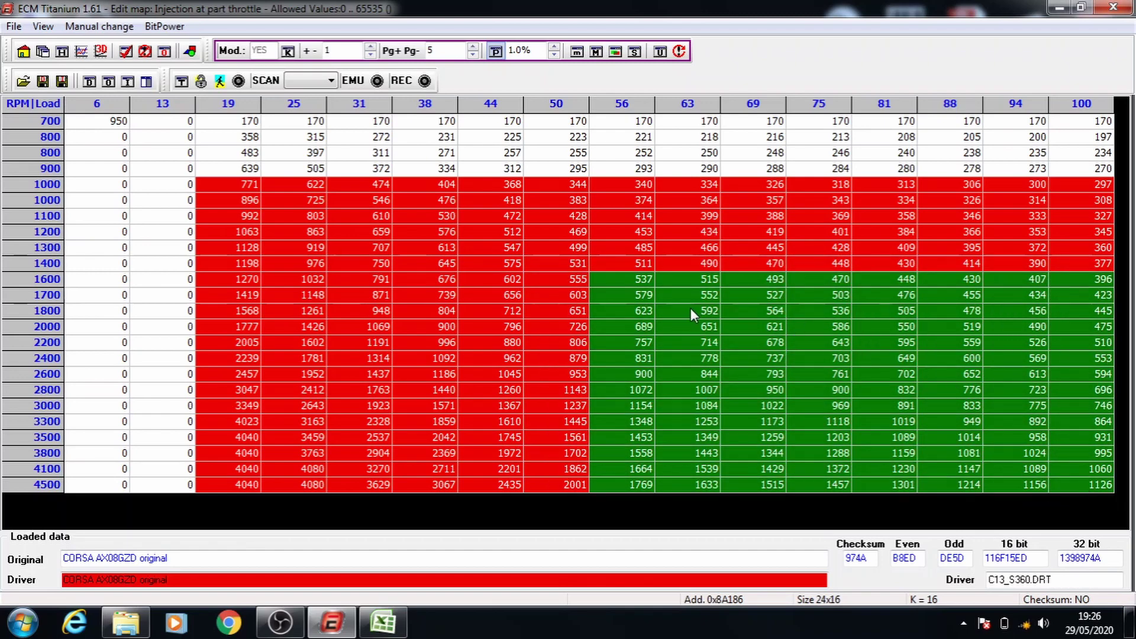
Add 1% to the nested injection blocks starting at 1700 RPM/63, 1800/69 and 2000/75, ending at 4500/100, and save and exit the map.
left_click_drag(687, 300, 1084, 495)
key("plus")
left_click_drag(746, 313, 1063, 466)
key("plus")
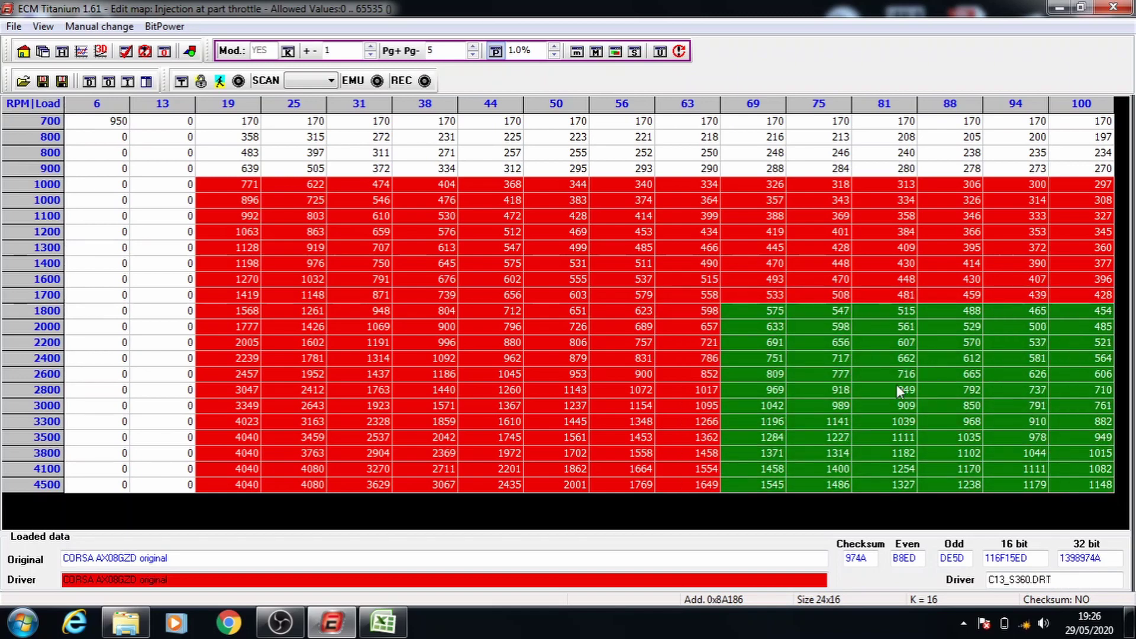
left_click_drag(821, 326, 1037, 437)
key("plus")
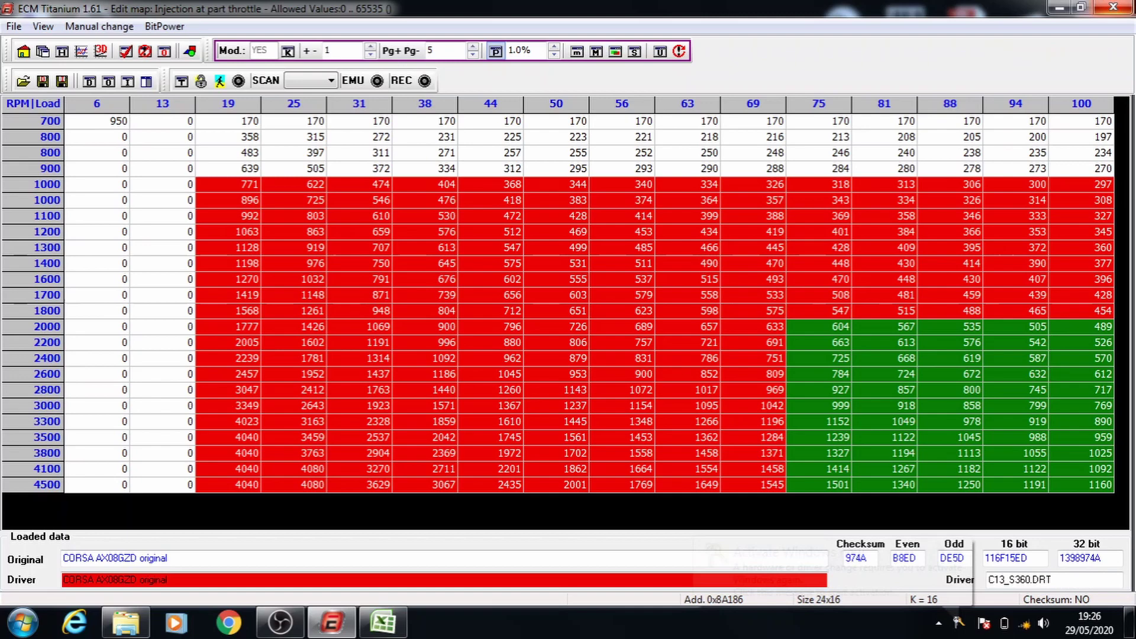
key("Escape")
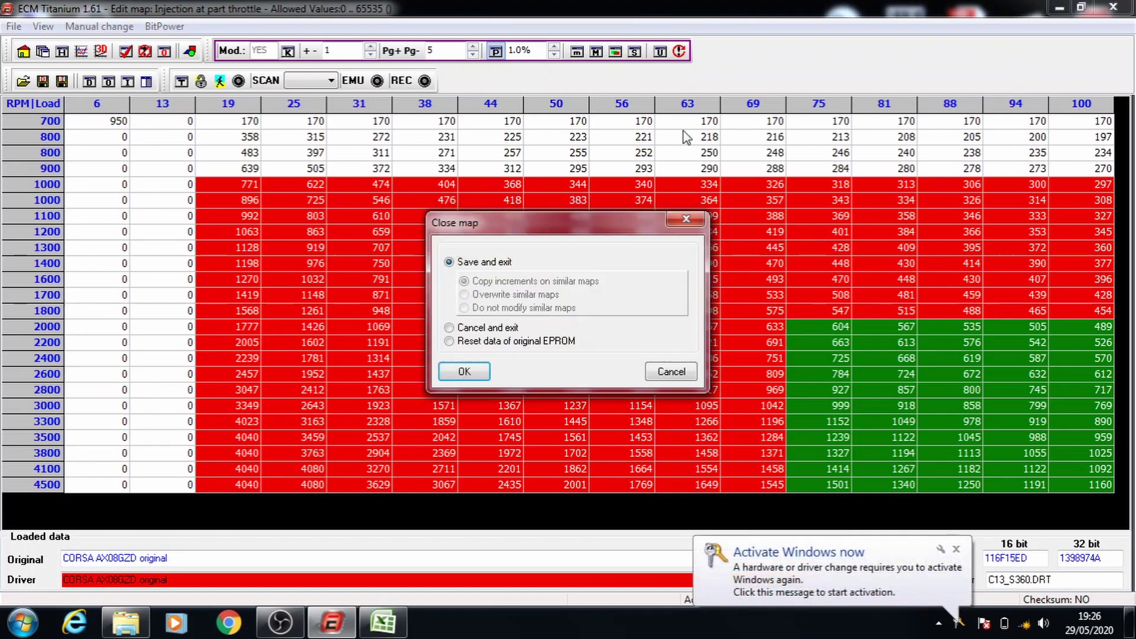
left_click(465, 370)
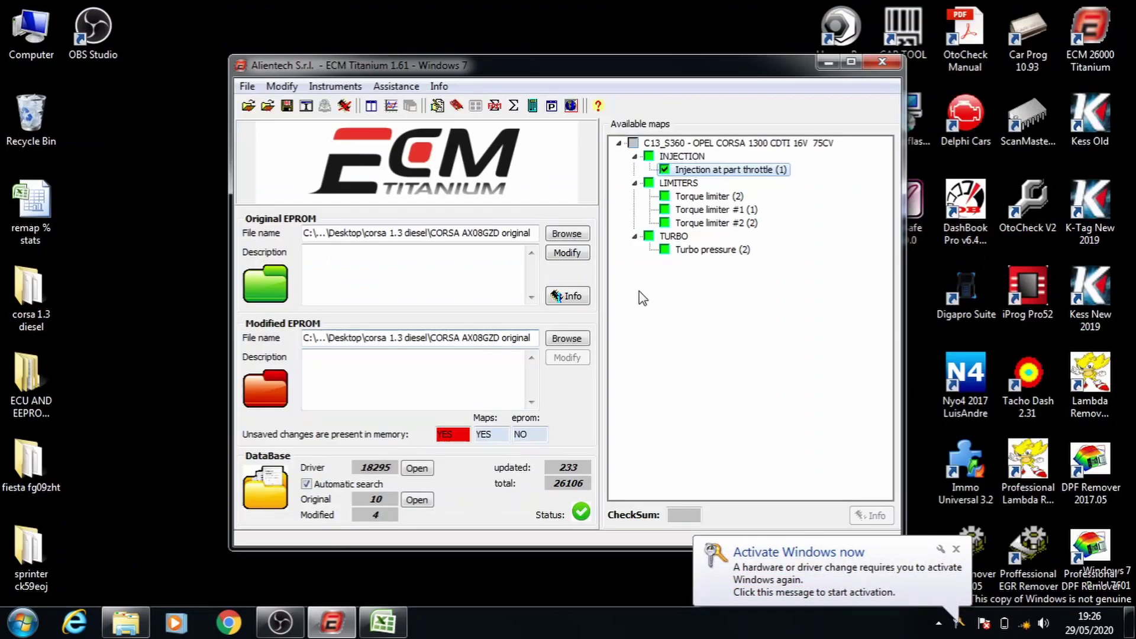
Open the first Torque limiter map, check the stage 3 increases in the remap spreadsheet, and close the map without editing it.
double_click(724, 199)
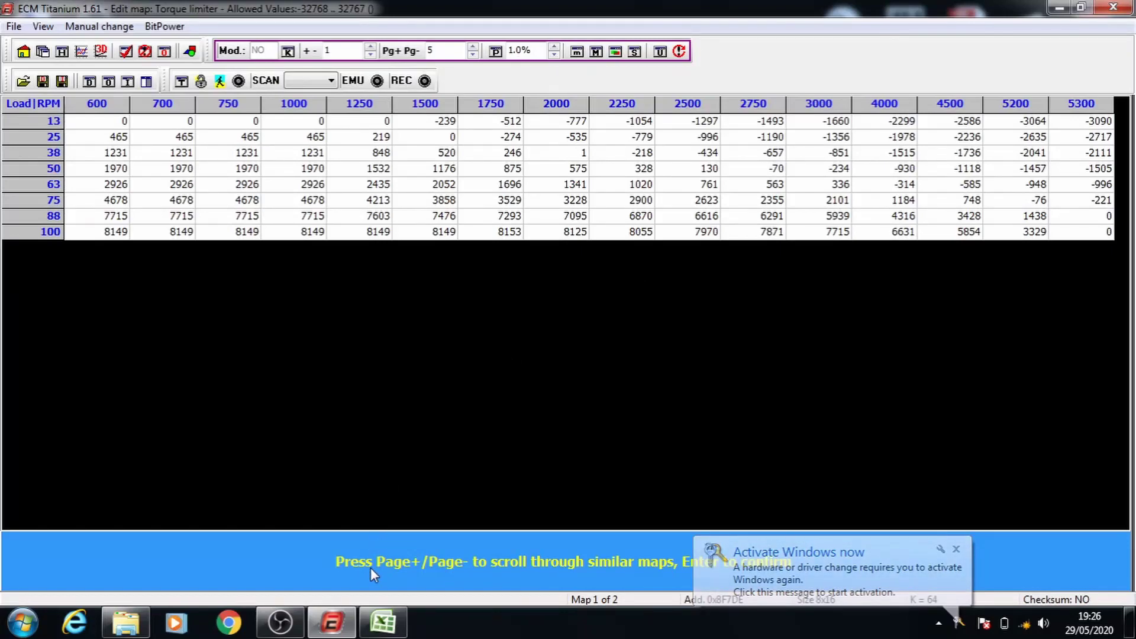
left_click(374, 628)
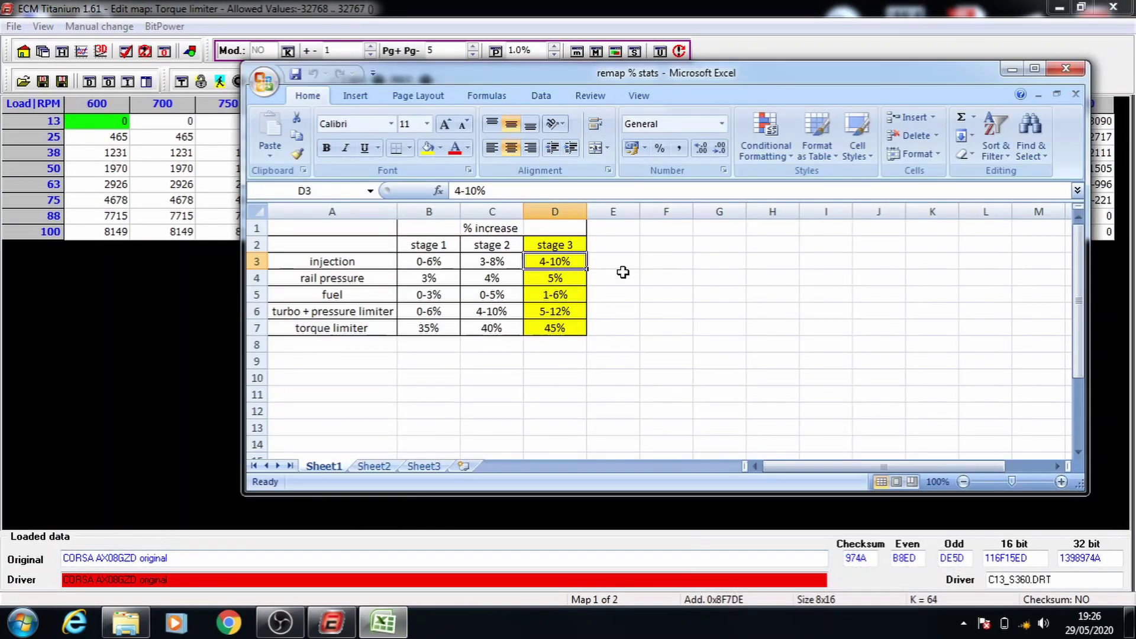
left_click(1130, 8)
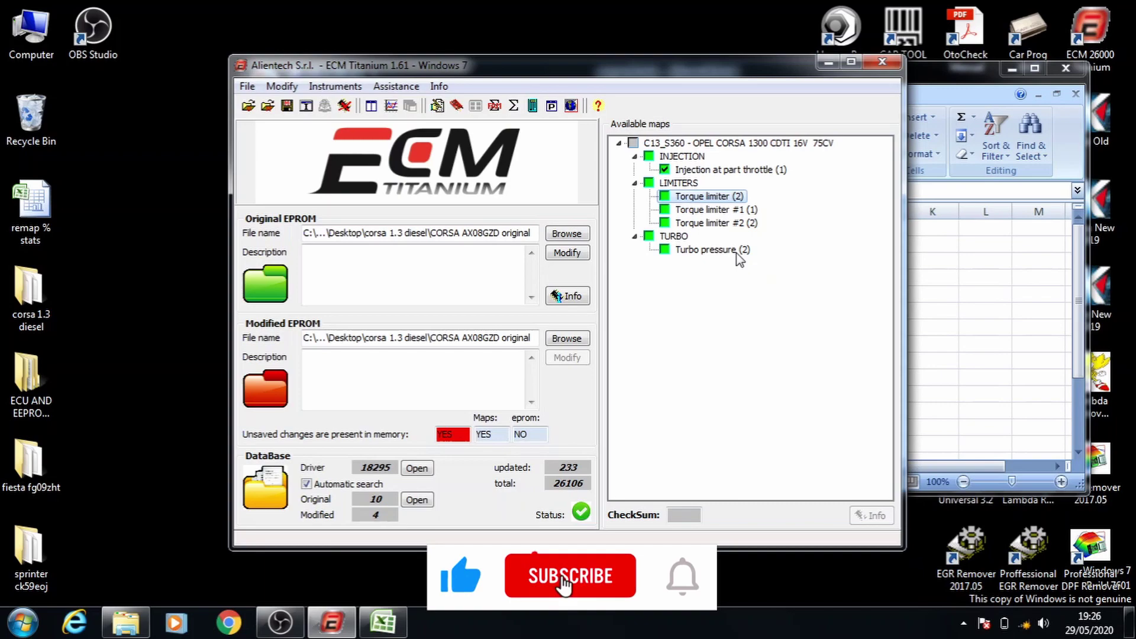
Open the Turbo pressure map, check the stage 3 turbo and pressure limiter increase in the remap spreadsheet, and return to the map.
double_click(737, 253)
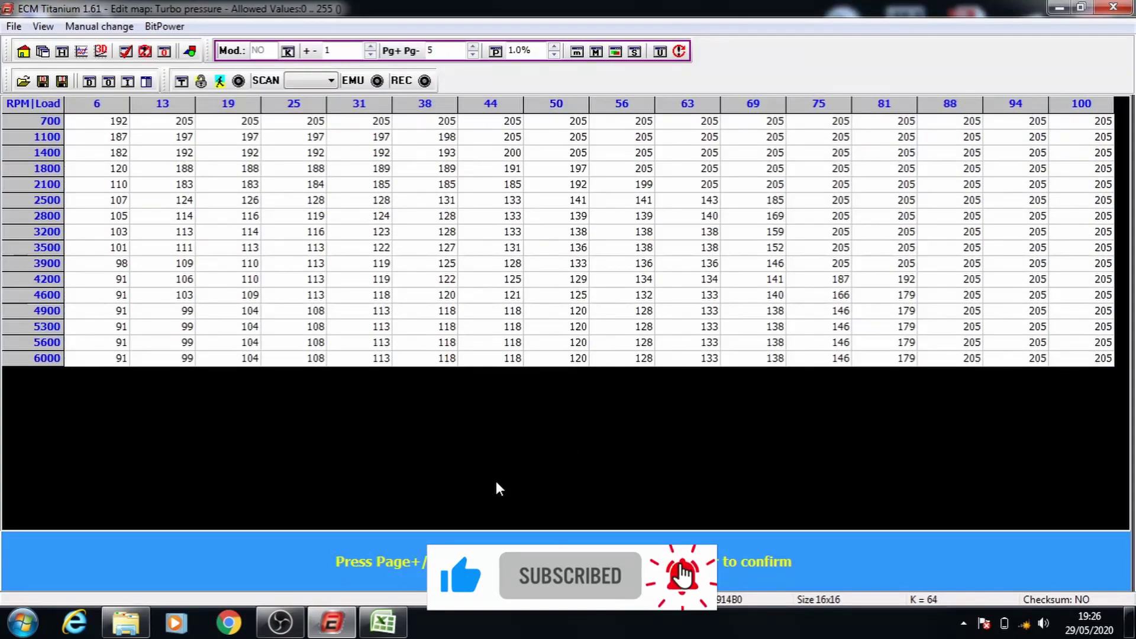
left_click(383, 628)
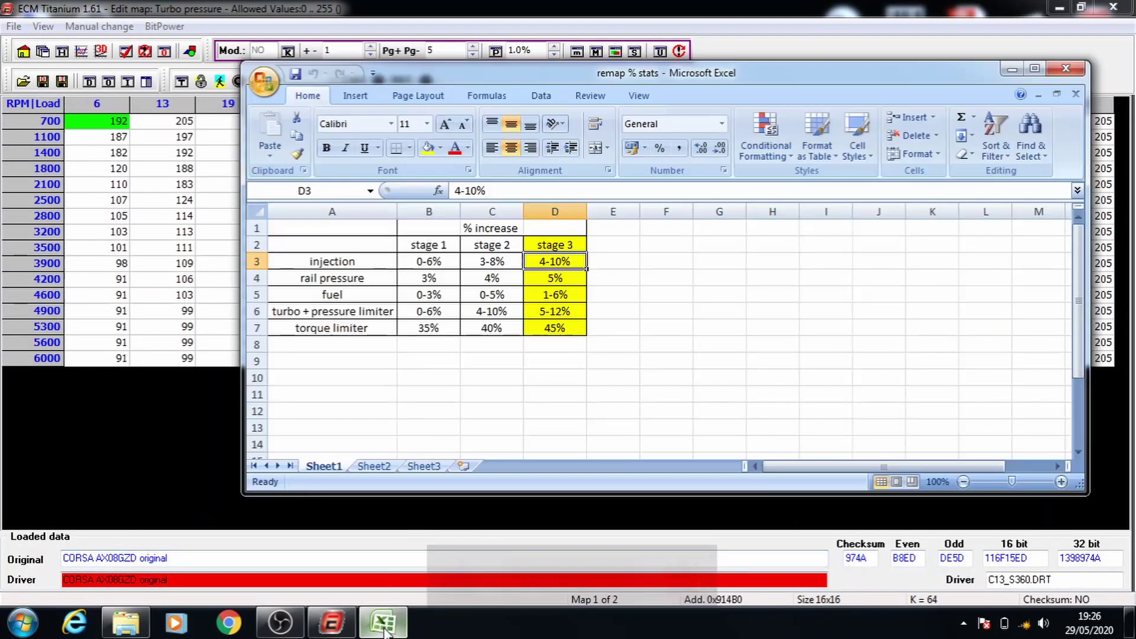
left_click(563, 315)
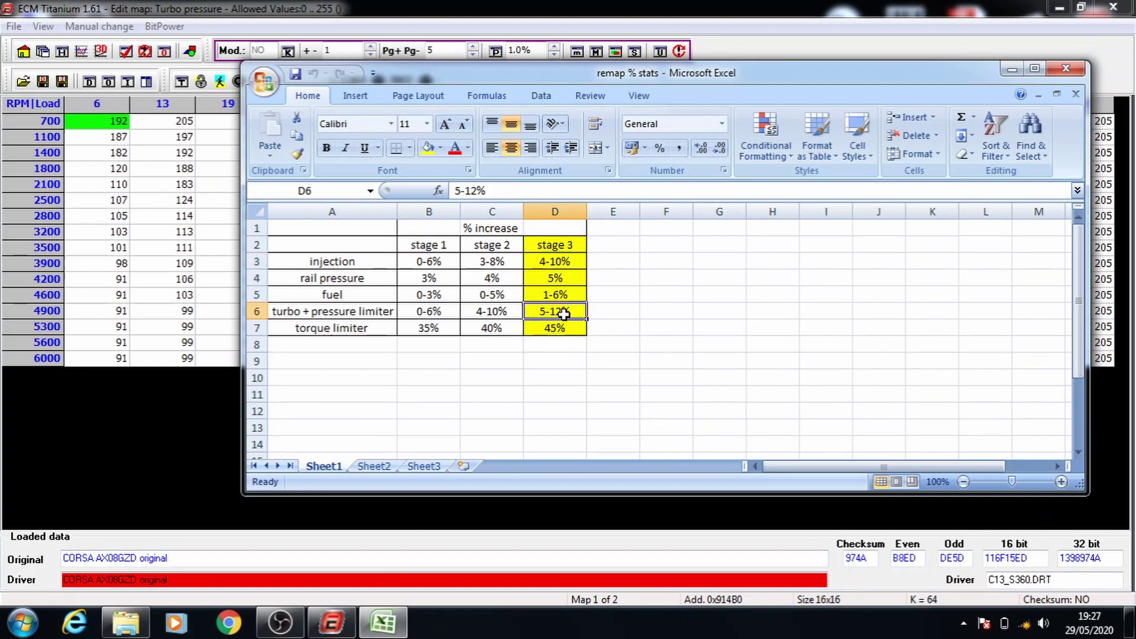
left_click(239, 387)
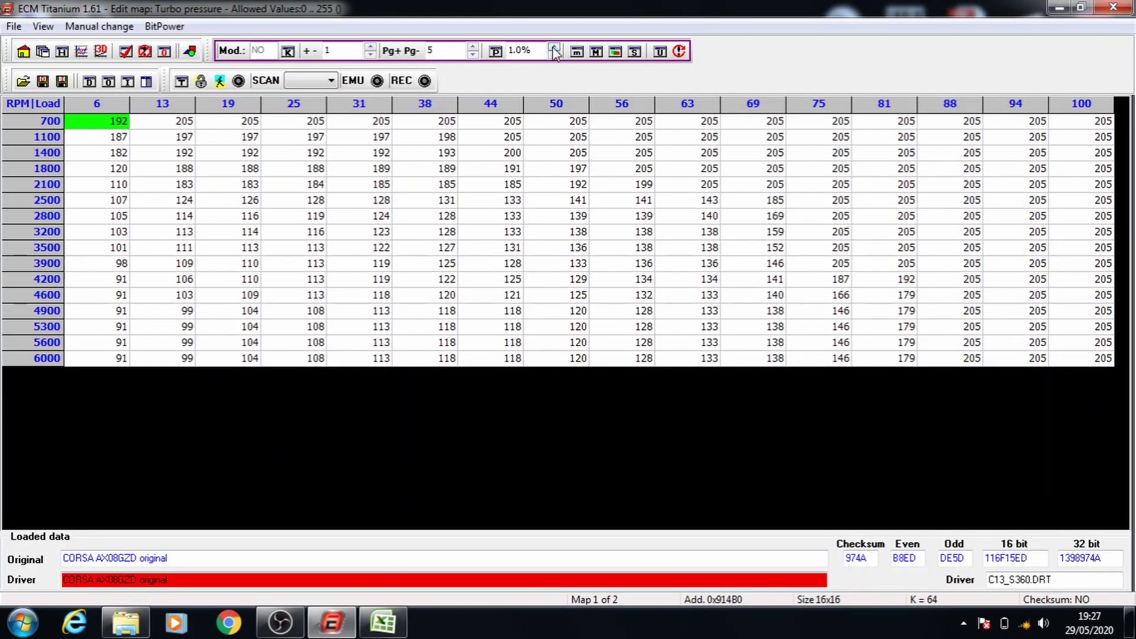
Add 1% to each of three nested turbo pressure blocks ending at 6000 RPM/100 load, starting at 1100 RPM/19, 1400/25 and 1800/31.
left_click(496, 51)
left_click_drag(246, 137, 1100, 368)
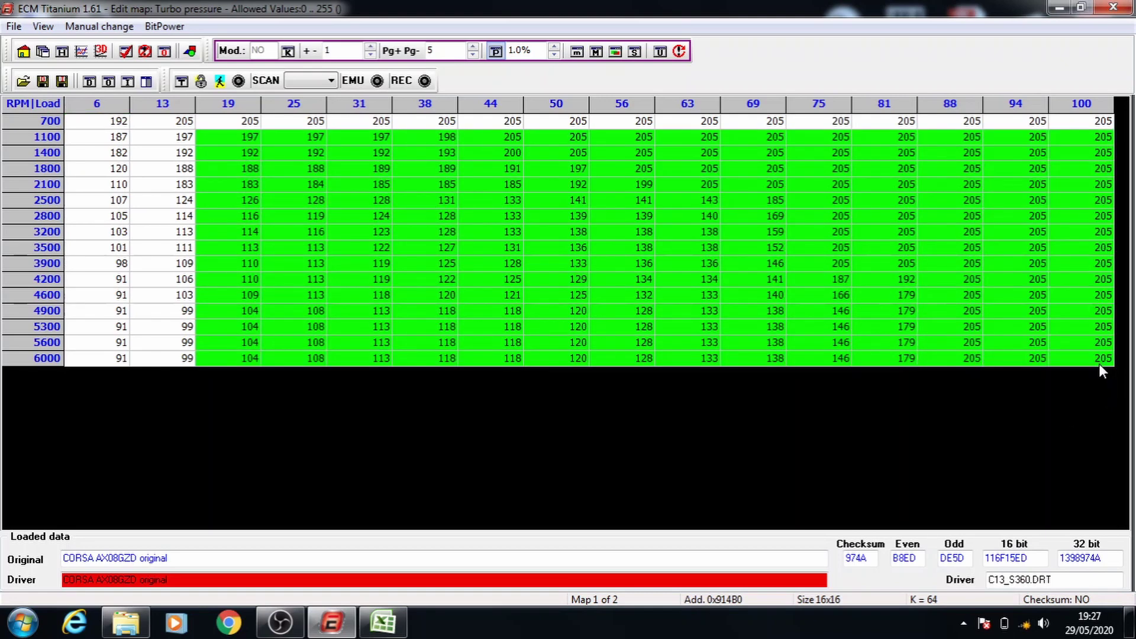
key("plus")
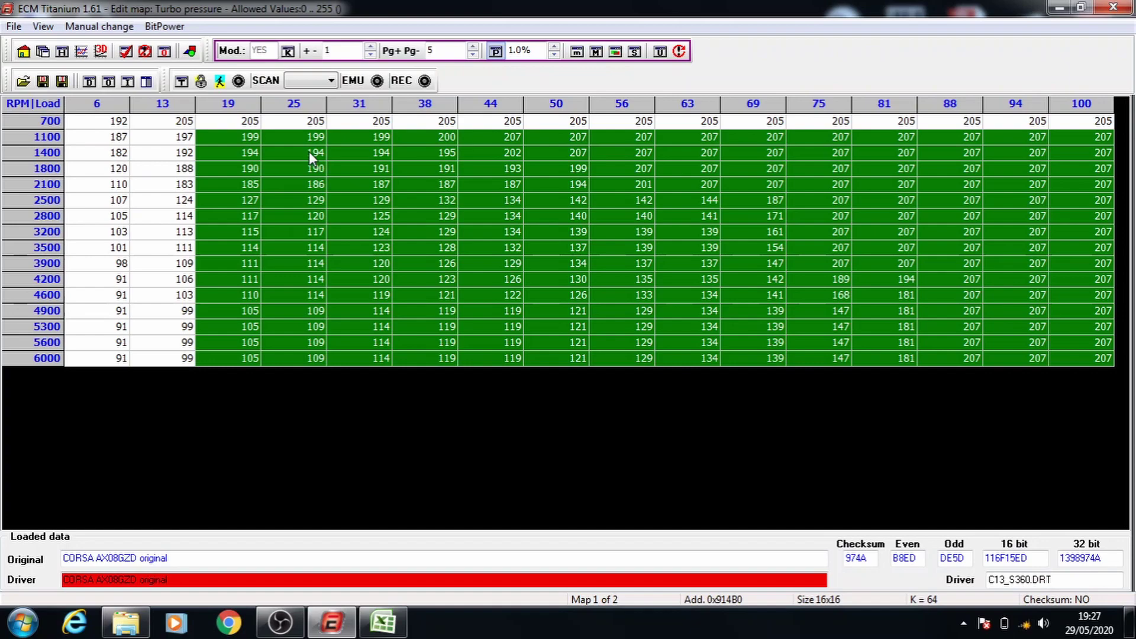
left_click_drag(309, 153, 1058, 340)
key("plus")
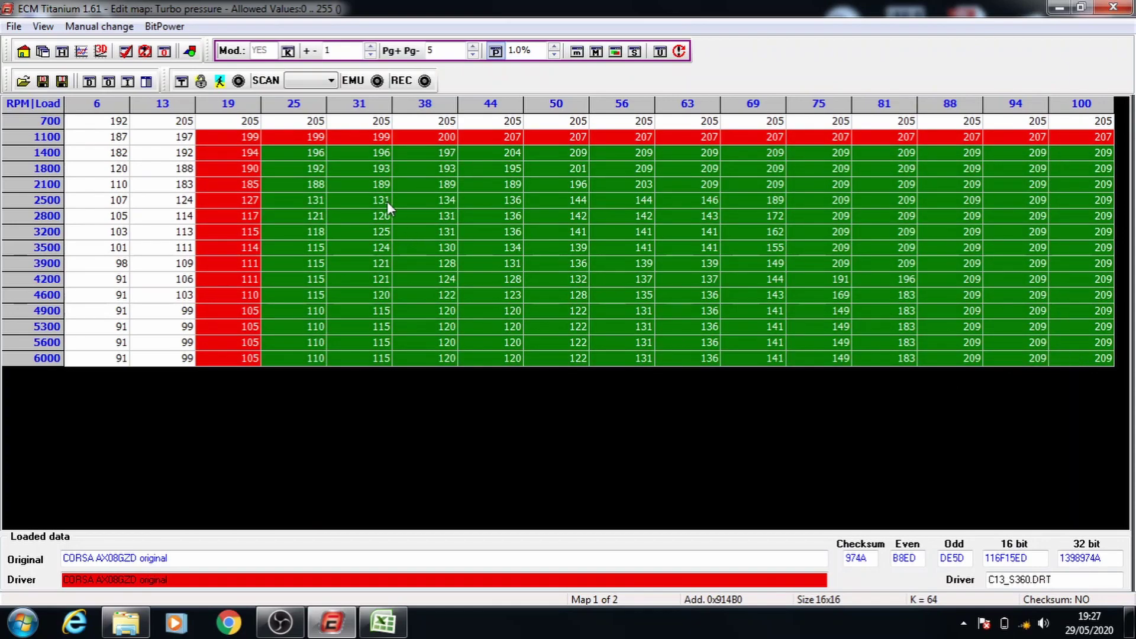
left_click_drag(374, 171, 1076, 371)
key("plus")
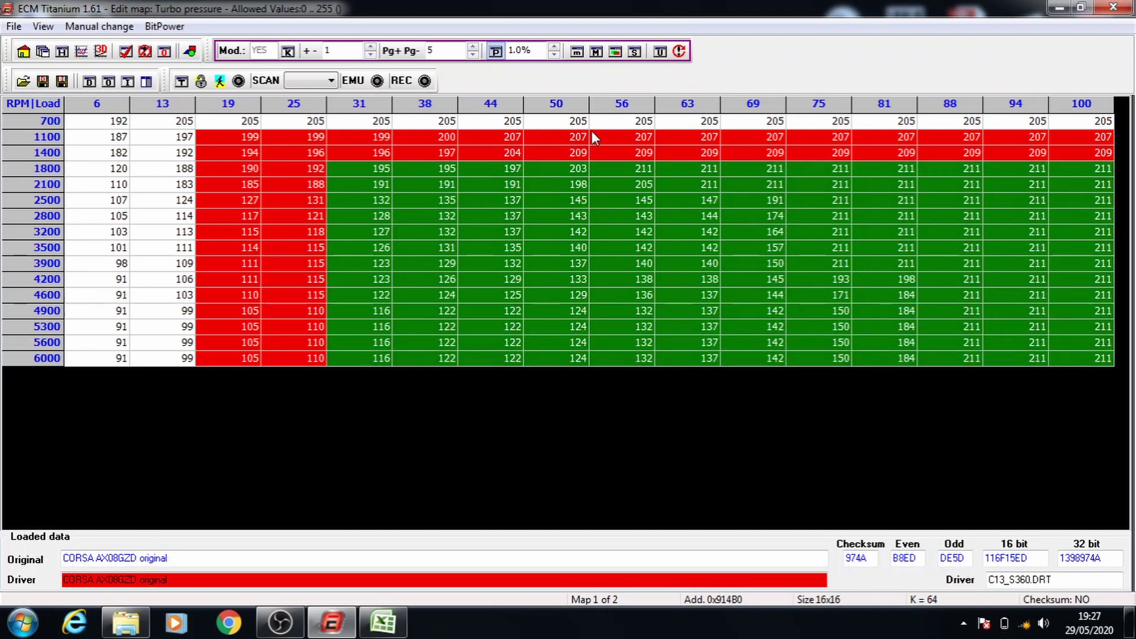
Add 1% to each of the nested turbo pressure blocks starting at 2100 RPM/38, 2500/44 and 2800/50, all ending at 6000/100.
left_click_drag(422, 191, 692, 315)
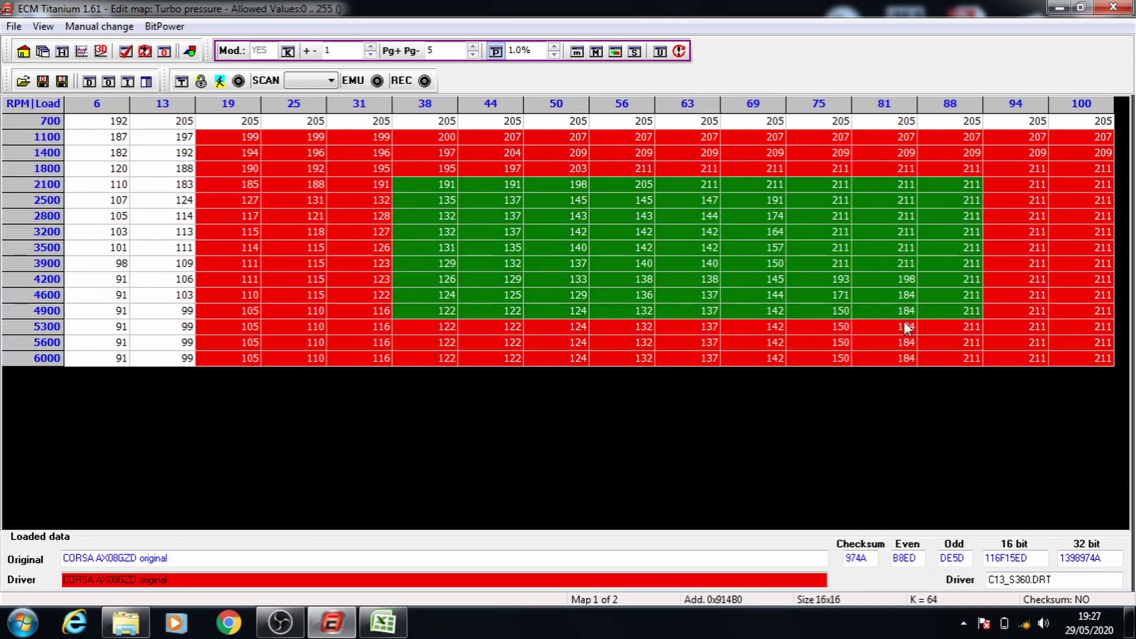
left_click_drag(907, 329, 1048, 379)
left_click_drag(1059, 310, 1080, 359)
key("plus")
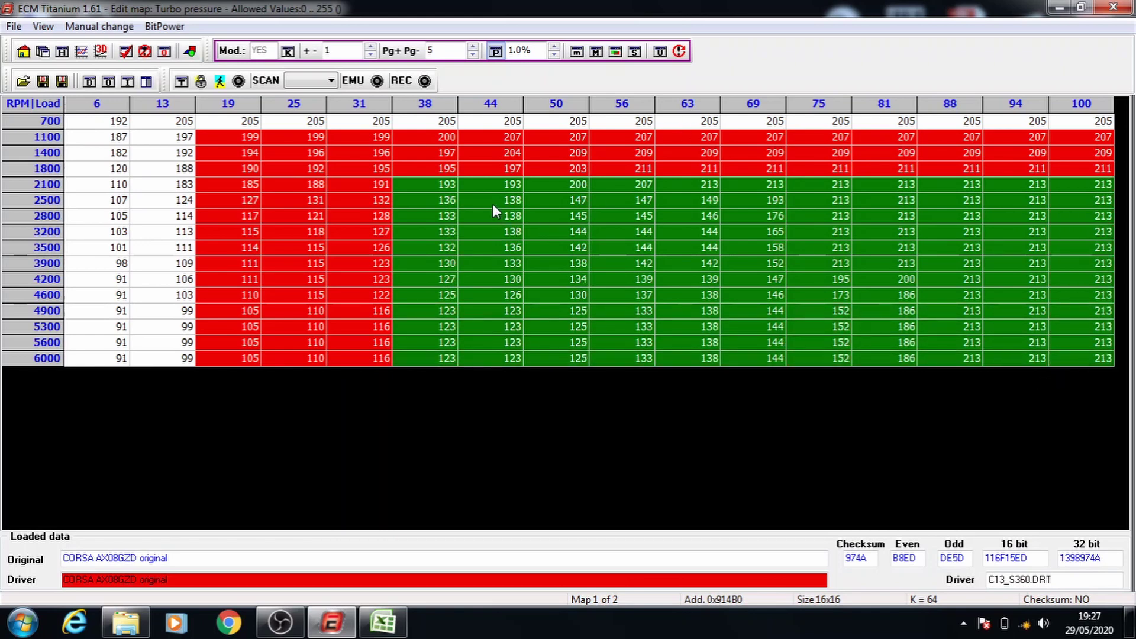
left_click_drag(492, 205, 1023, 348)
key("plus")
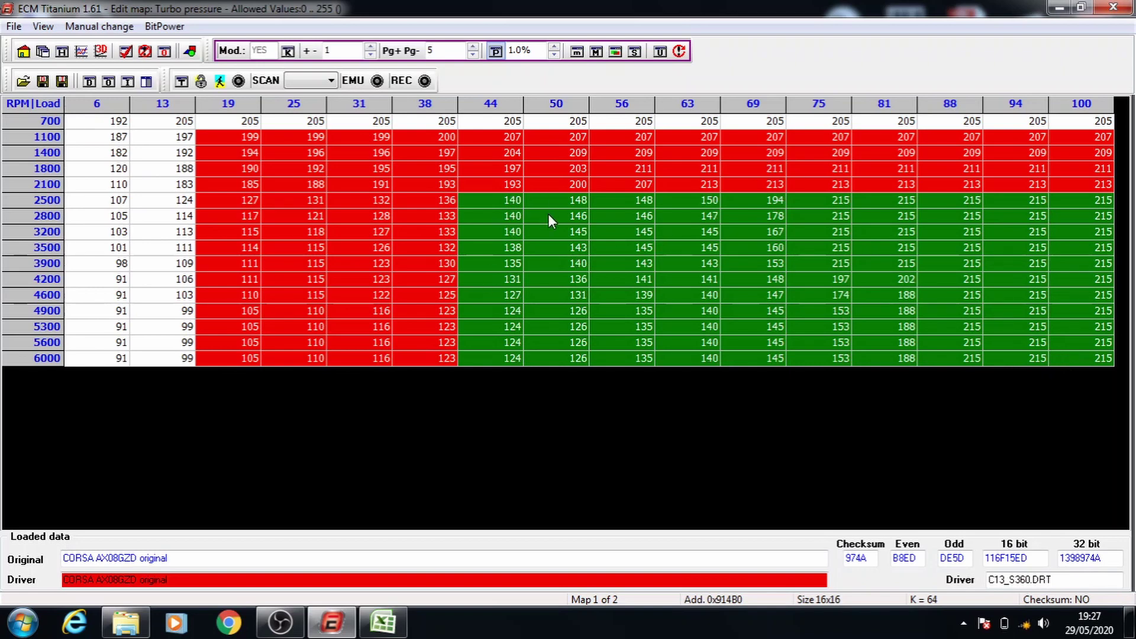
left_click_drag(548, 214, 708, 265)
key("plus")
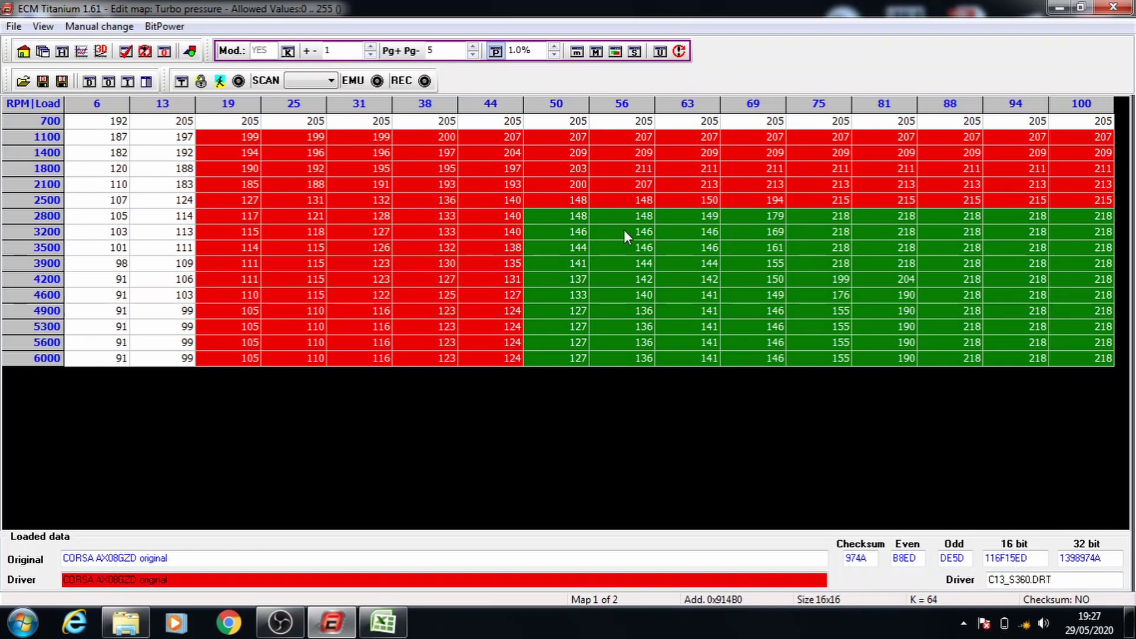
Add 1% to each of the nested turbo pressure blocks starting at 3200 RPM/56, 3500/63 and 3900/69, all ending at 6000/100.
left_click_drag(625, 235, 1044, 356)
key("plus")
left_click(674, 249)
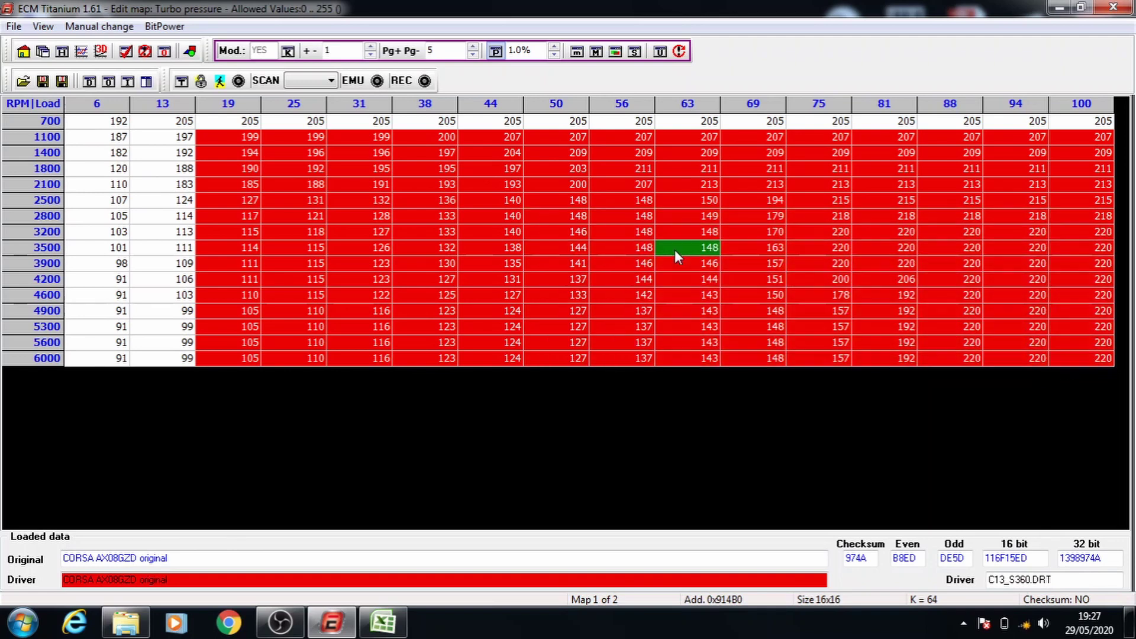
left_click_drag(675, 250, 954, 307)
key("plus")
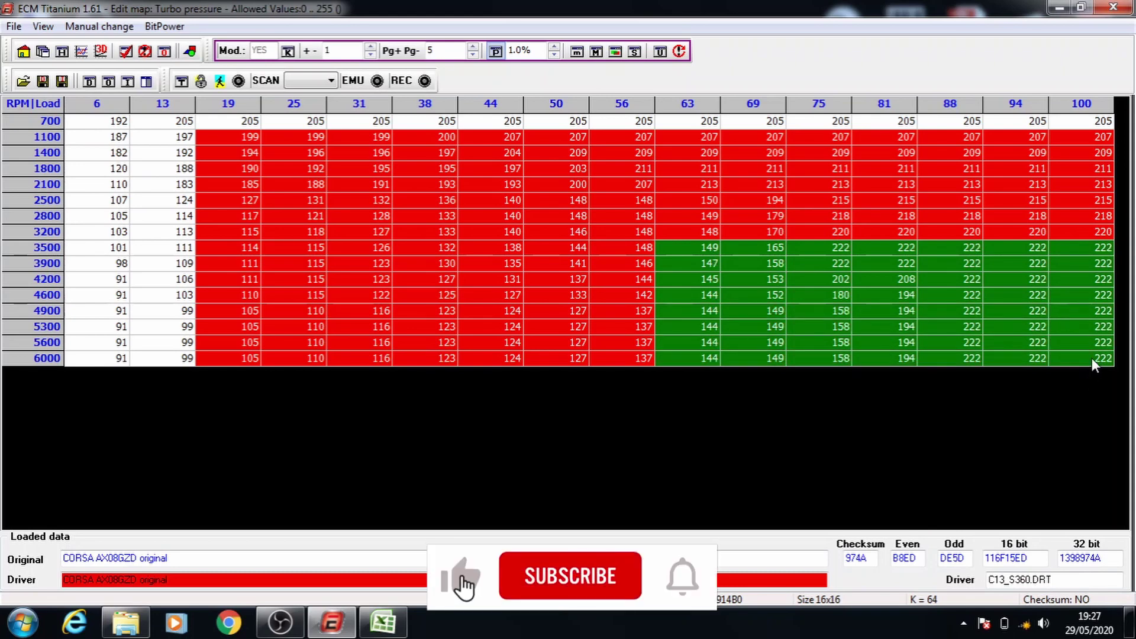
left_click_drag(772, 261, 1129, 379)
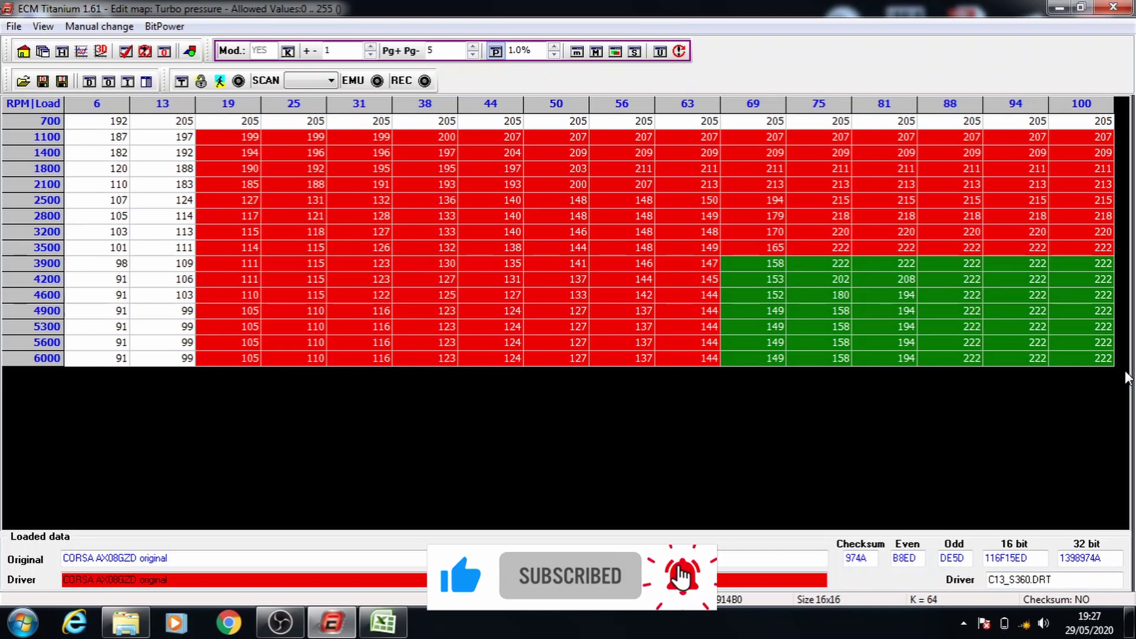
key("plus")
Add 1% to the turbo pressure block from 4200 RPM/75 to 6000/100, and save and exit without modifying similar maps.
left_click_drag(795, 275, 1081, 375)
key("plus")
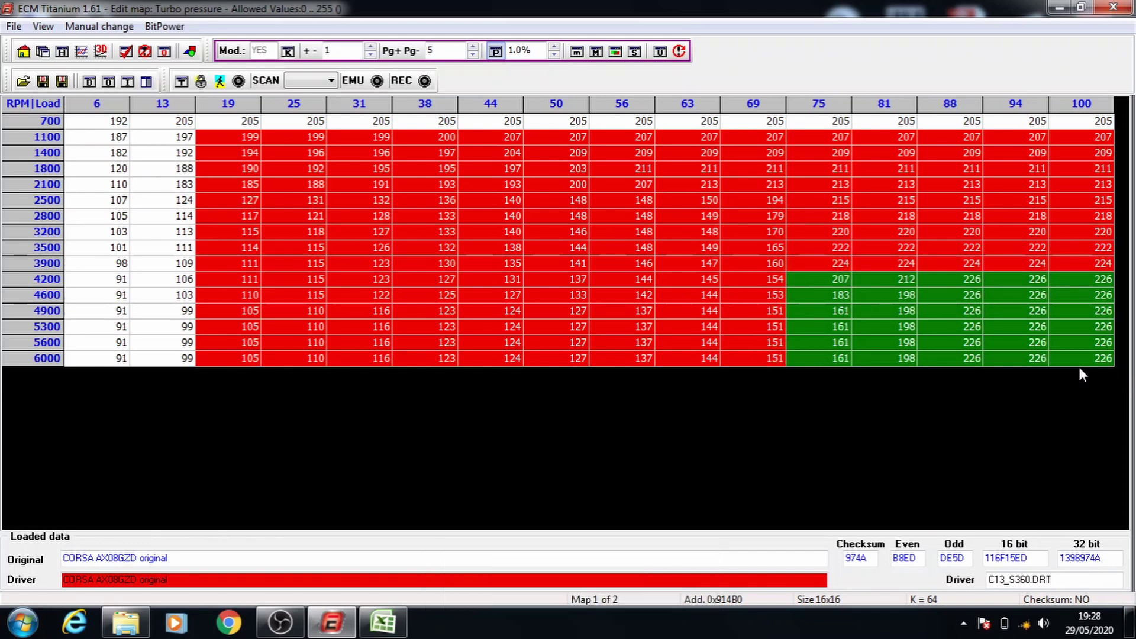
left_click(1127, 6)
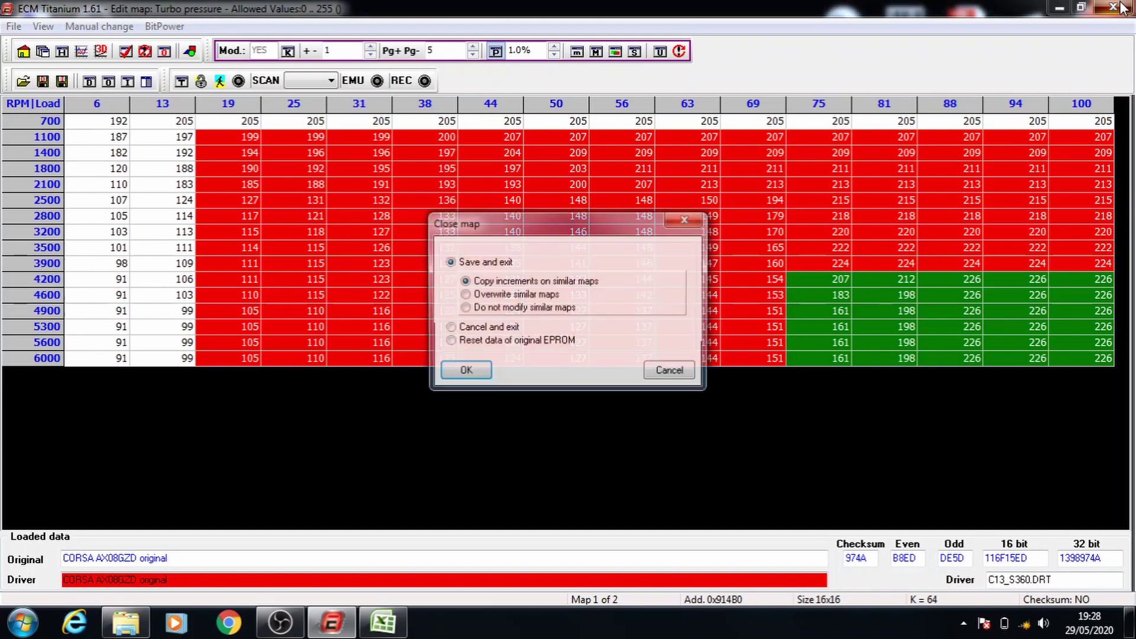
left_click(550, 309)
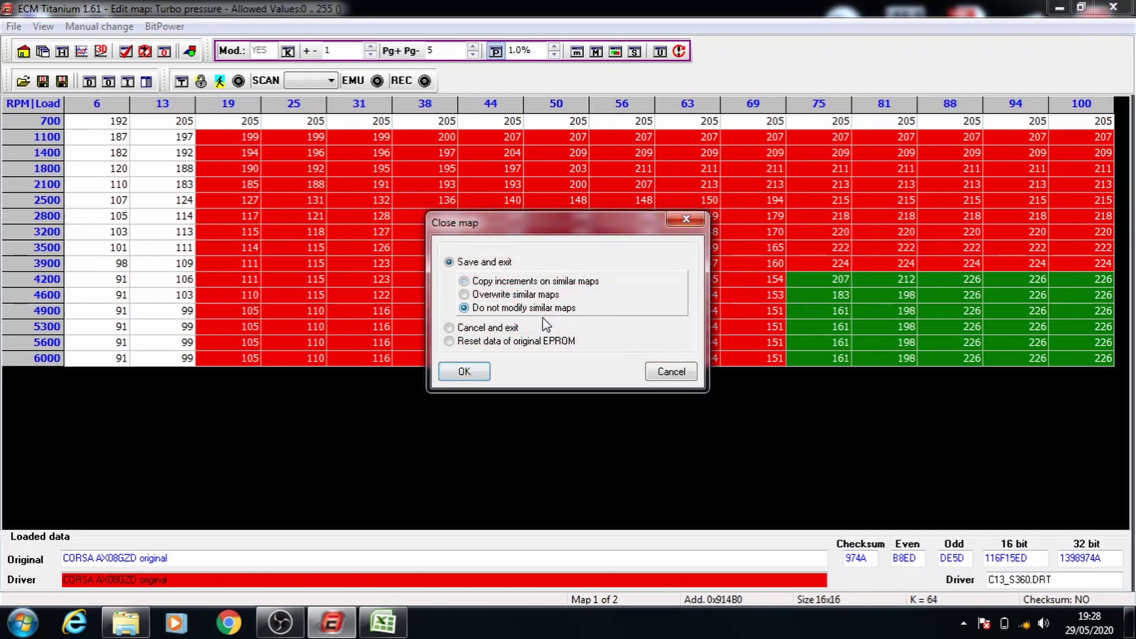
left_click(463, 377)
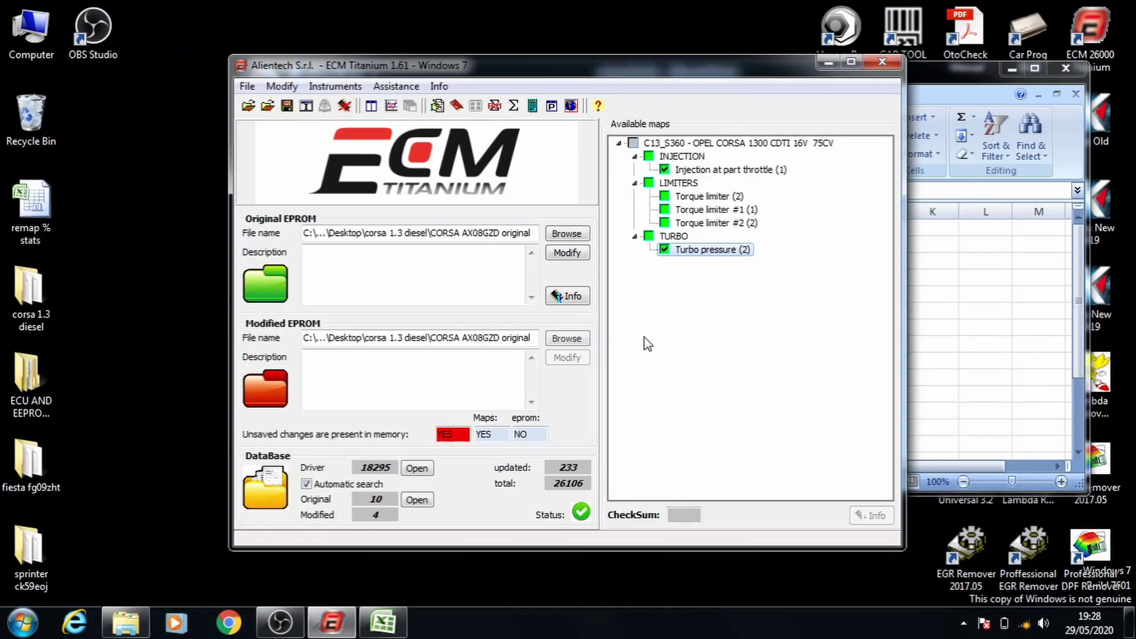
Apply a 45% increase to every cell of the first Torque limiter map, and save and exit with the increments copied on similar maps.
double_click(695, 198)
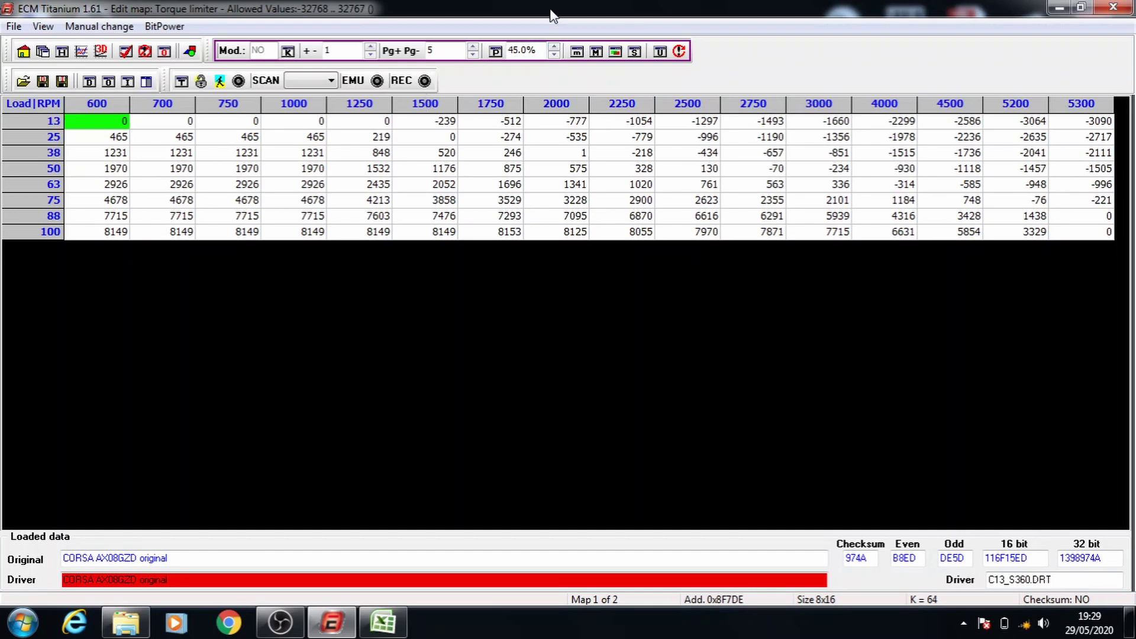
left_click(497, 53)
left_click_drag(123, 121, 1098, 232)
key("plus")
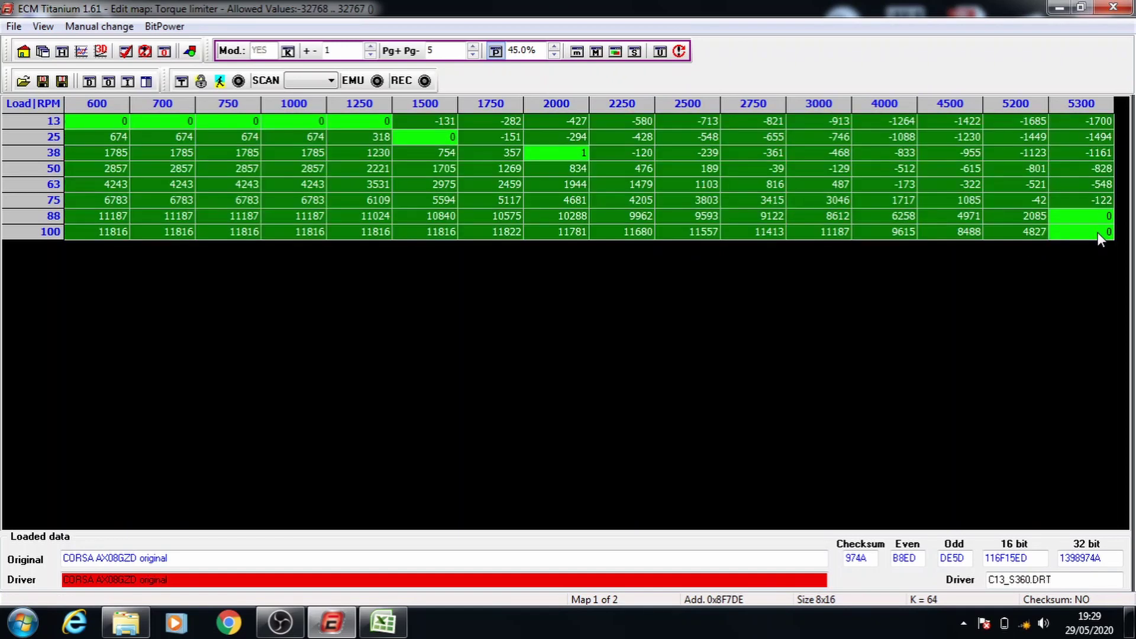
left_click(1120, 5)
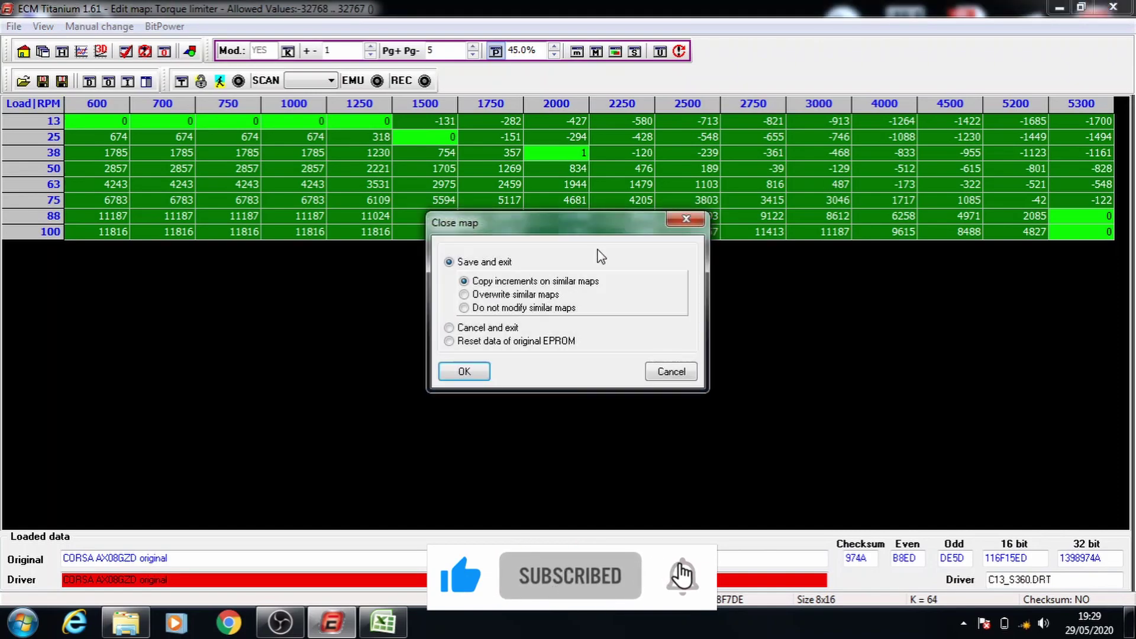
left_click(463, 372)
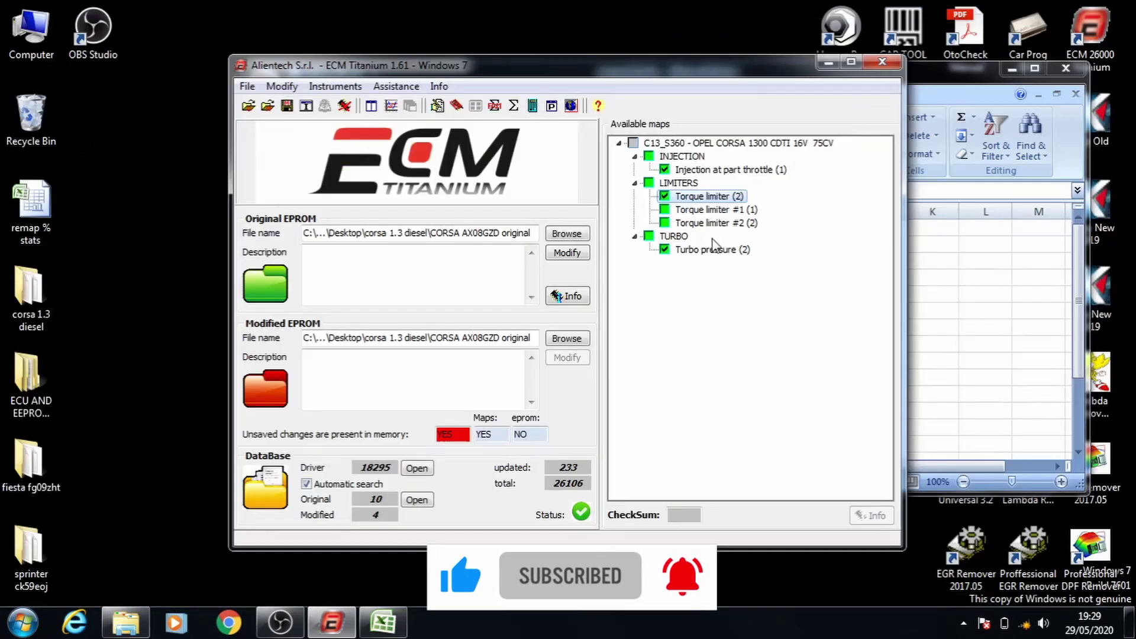
Apply a 45% increase to the whole Torque limiter #1 map, and save and exit it.
double_click(716, 209)
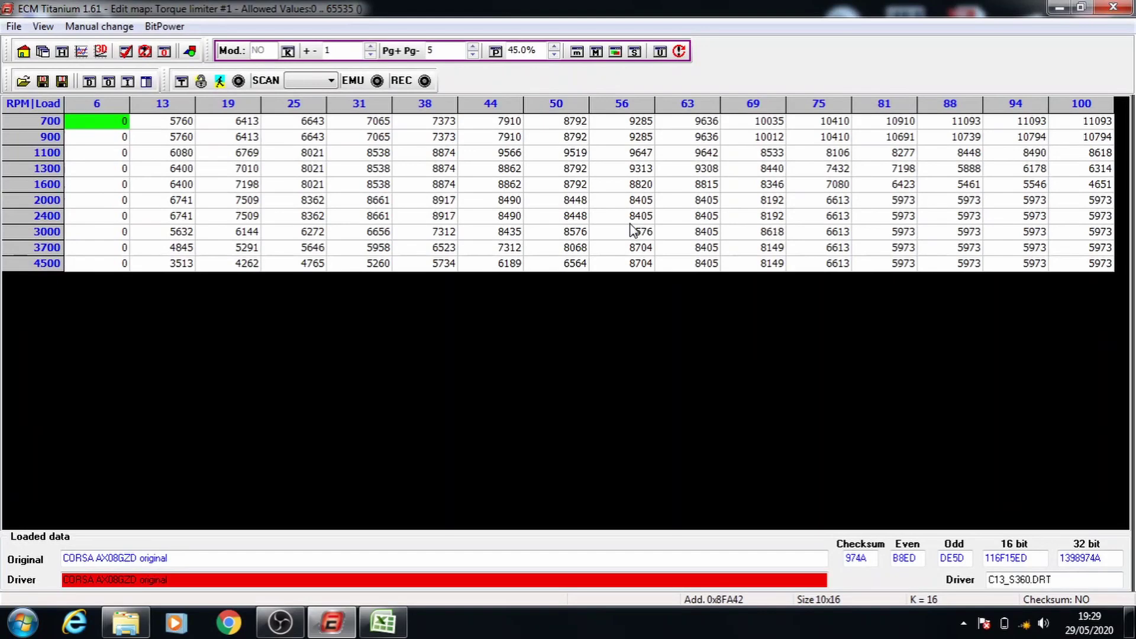
left_click(496, 51)
left_click_drag(125, 125, 1074, 265)
key("plus")
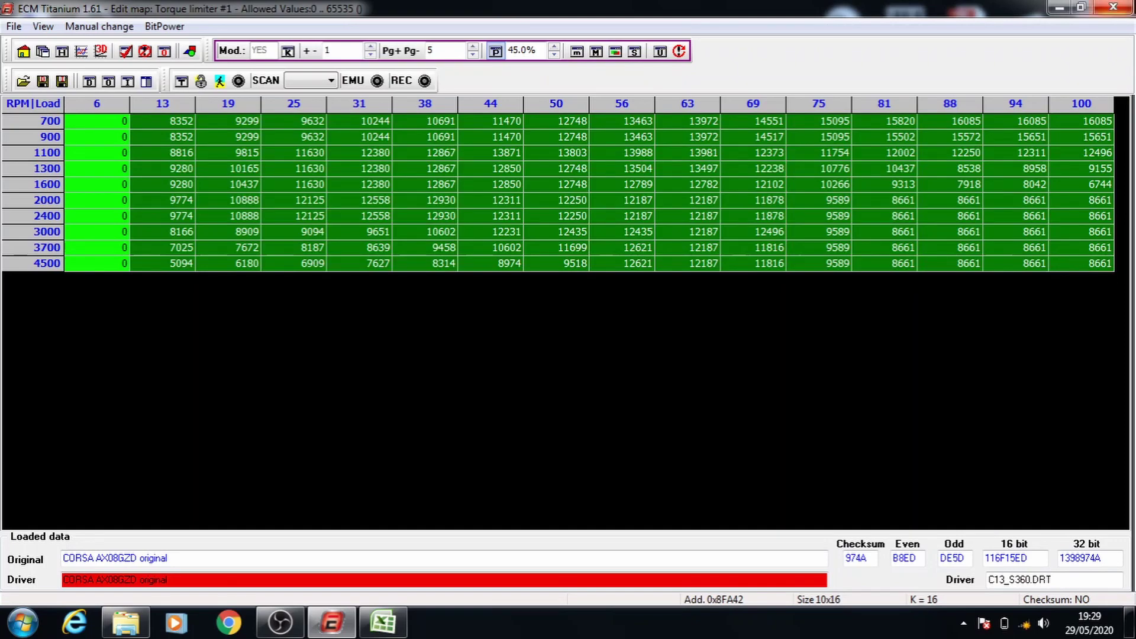
left_click(1114, 8)
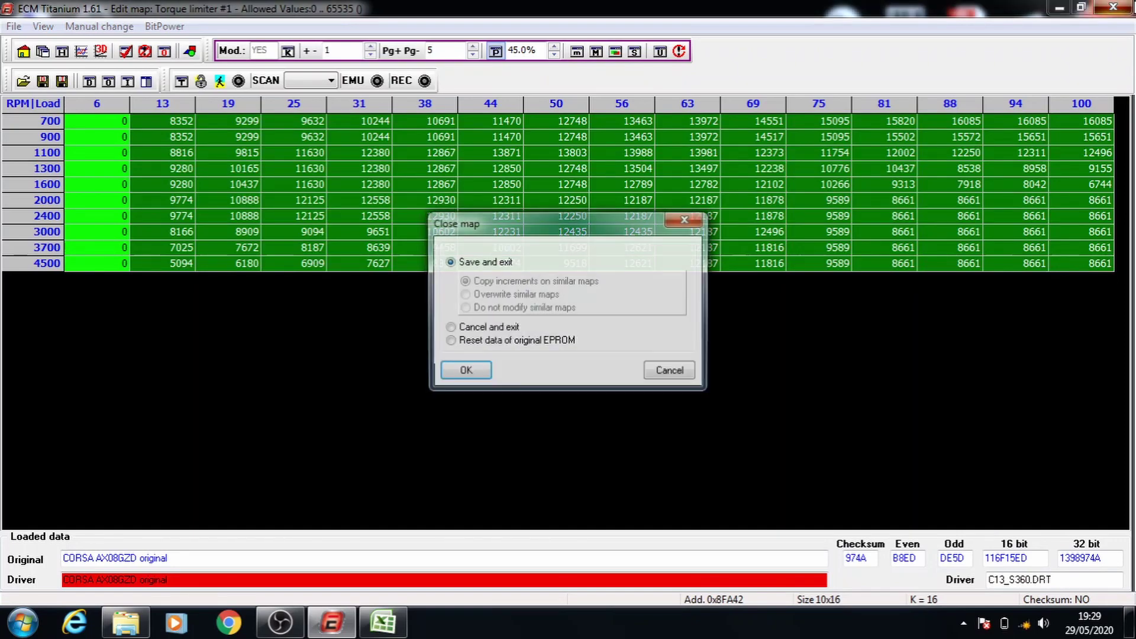
left_click(467, 372)
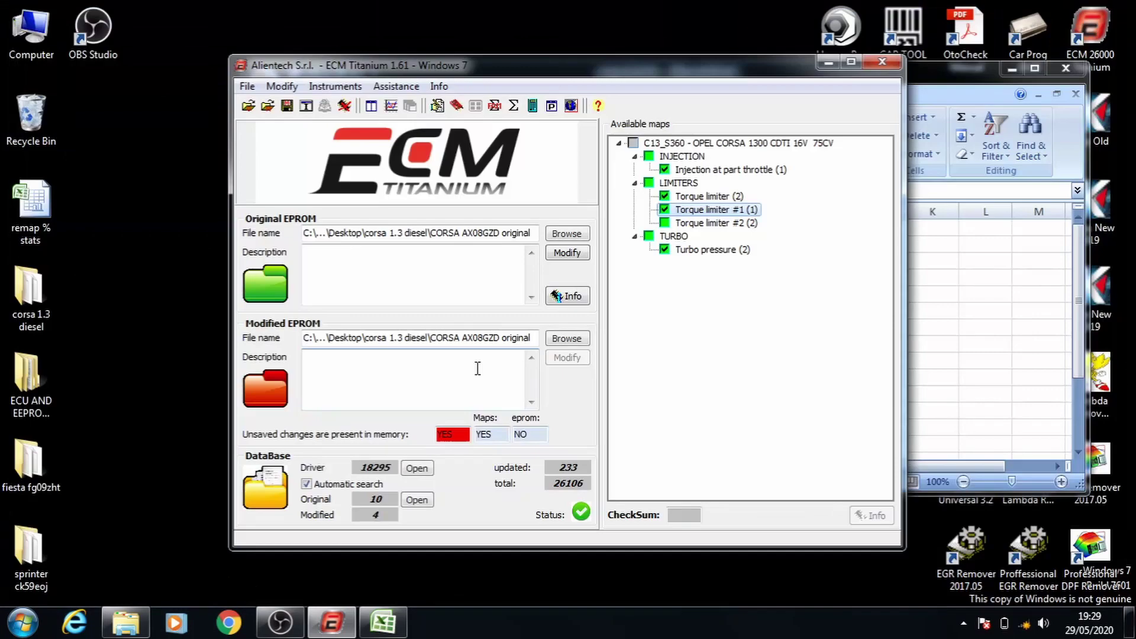
Raise all values of the Torque limiter #2 map by 45%, and save and exit without modifying similar maps.
double_click(673, 224)
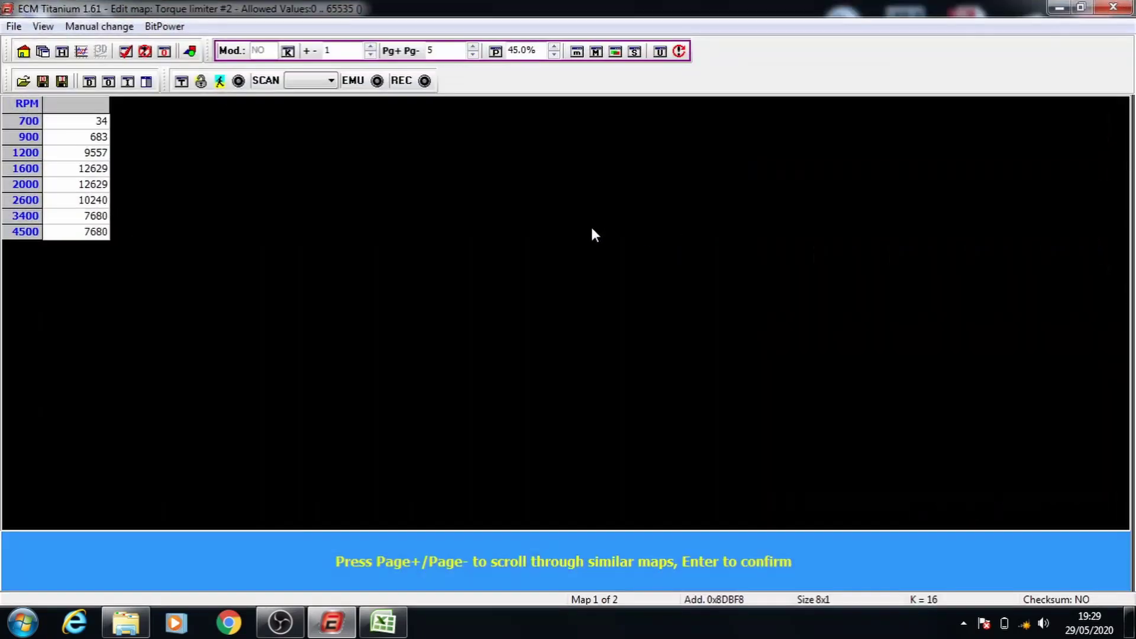
key("Return")
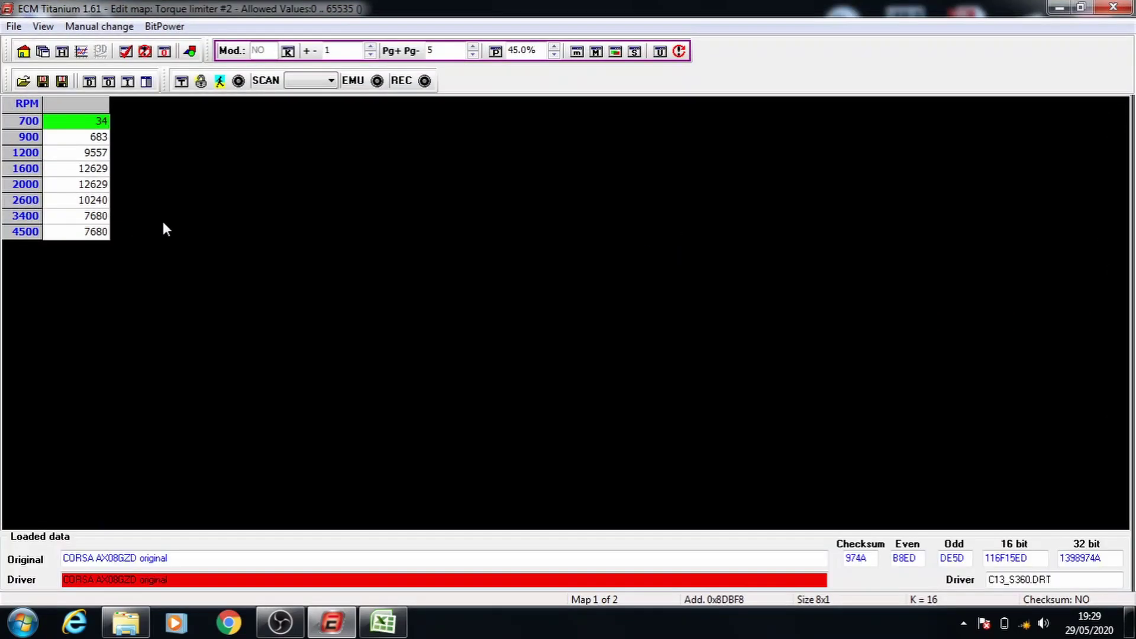
left_click_drag(83, 124, 93, 229)
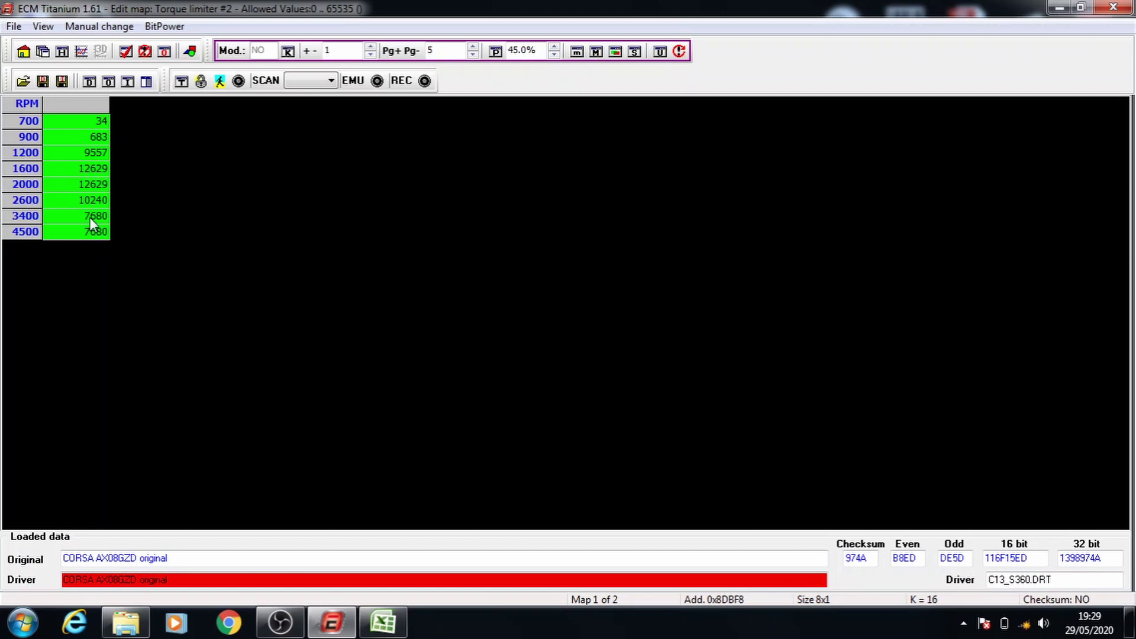
left_click(494, 53)
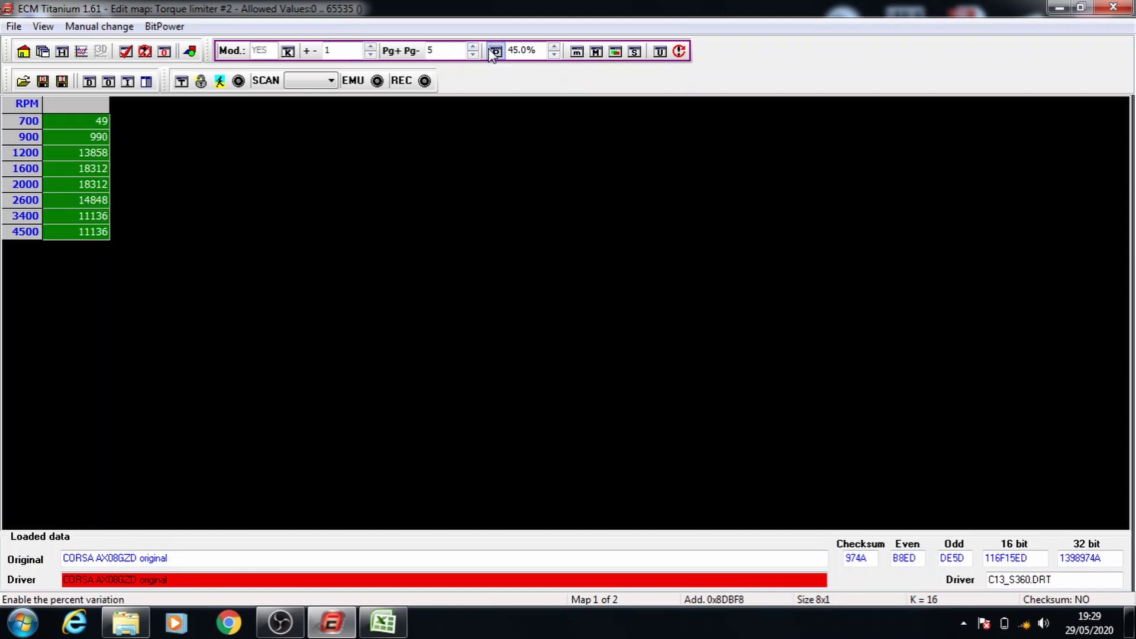
left_click(1113, 8)
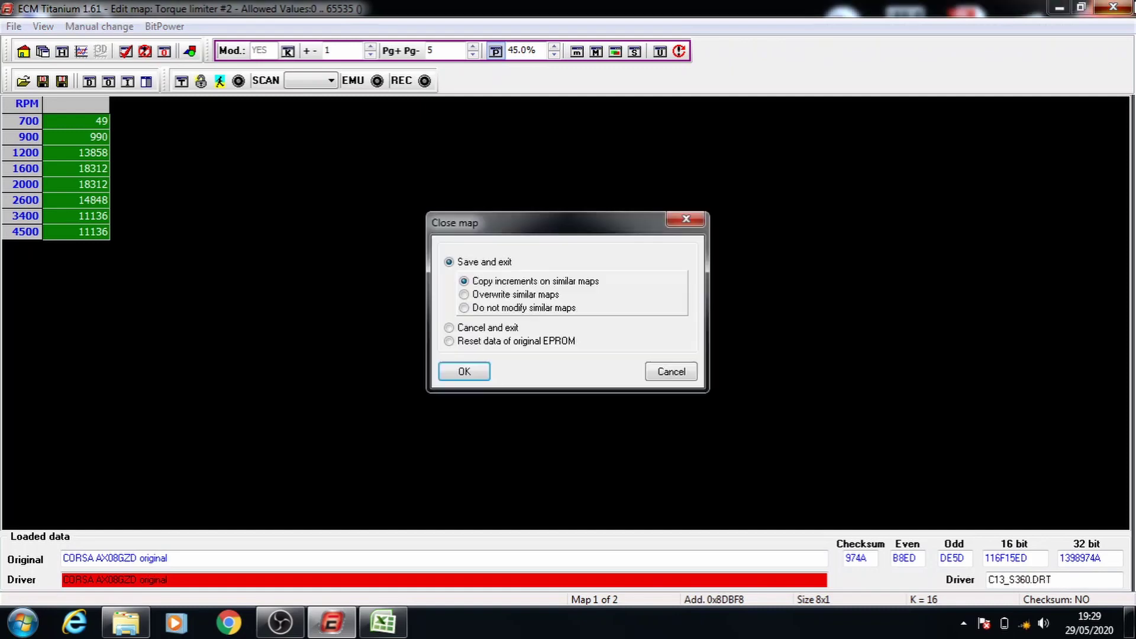
left_click(486, 310)
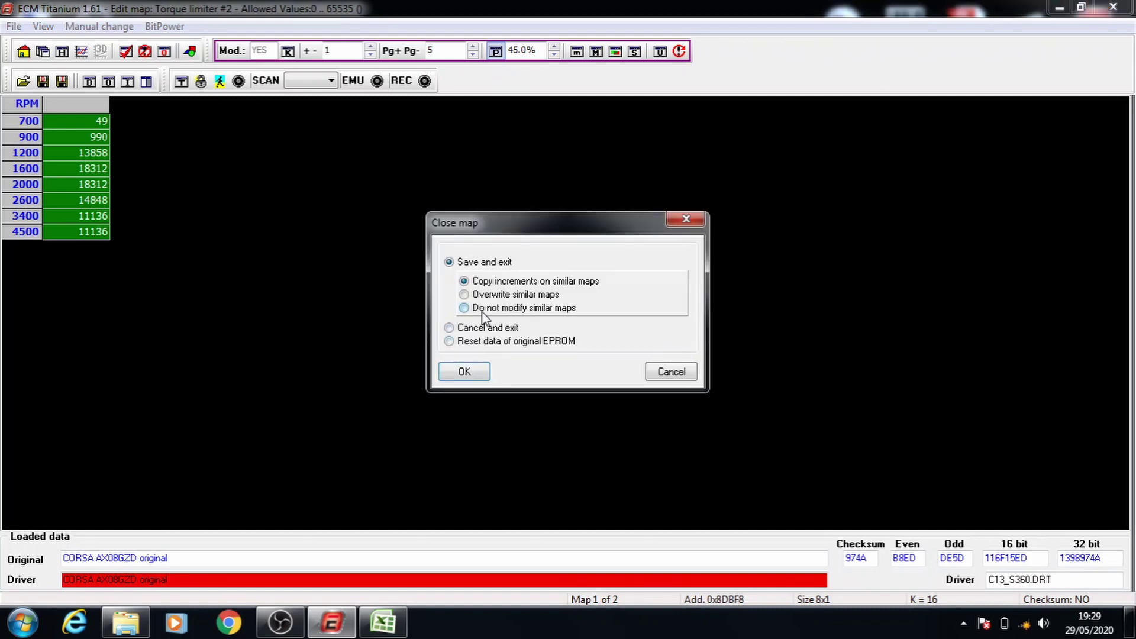
left_click(464, 372)
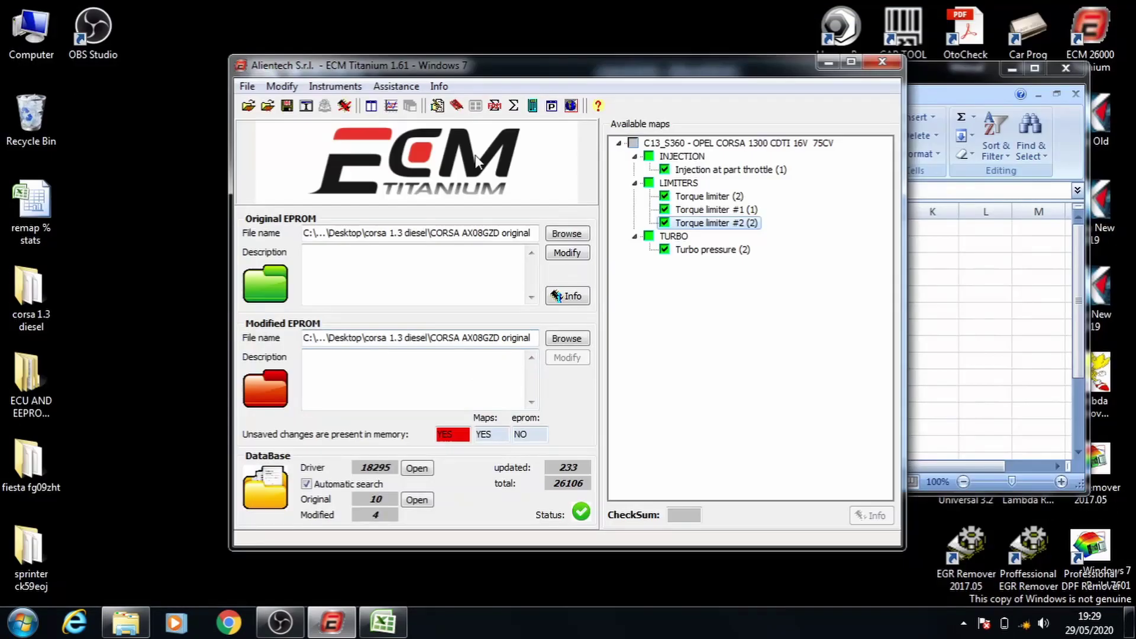
Start exporting the modified file without saving it into the database, and choose the desktop's corsa 1.3 diesel folder as its destination.
left_click(289, 108)
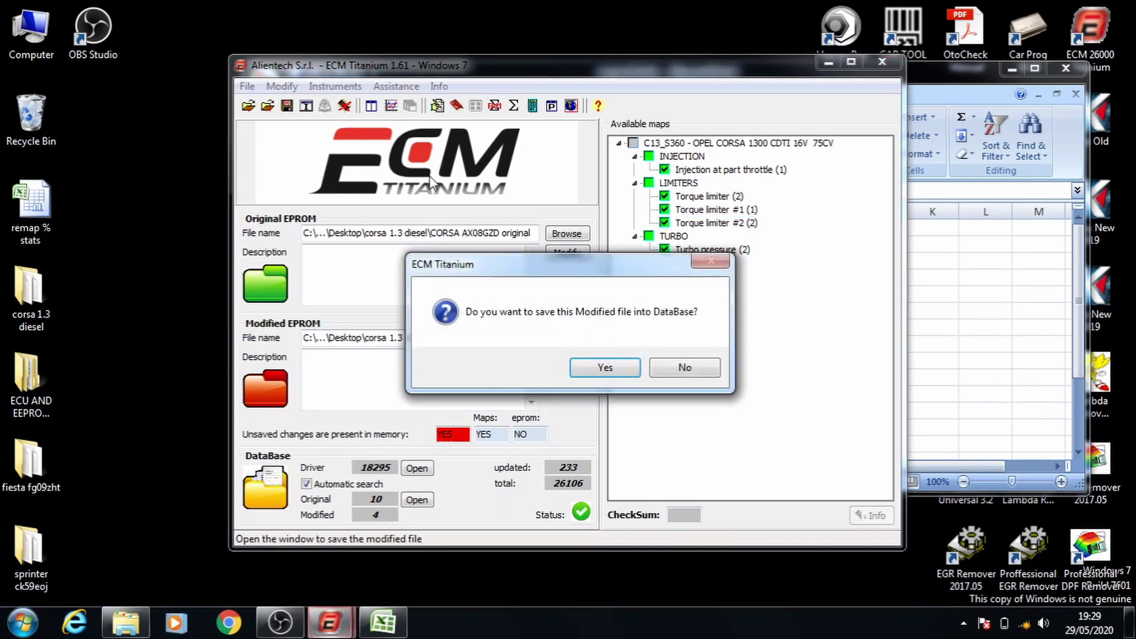
left_click(683, 368)
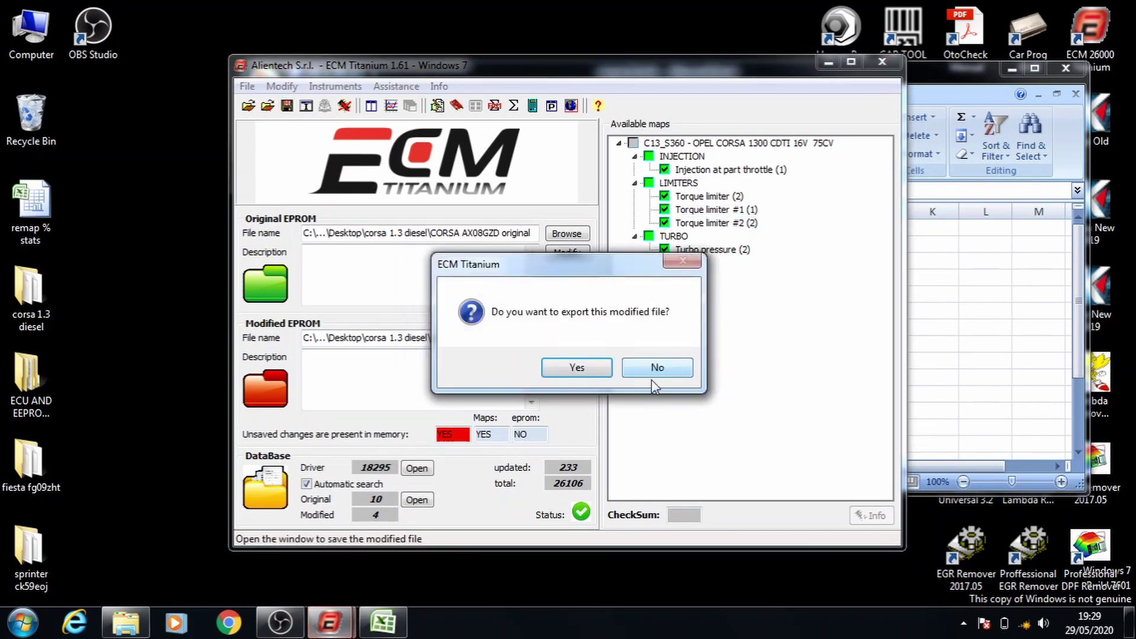
left_click(598, 373)
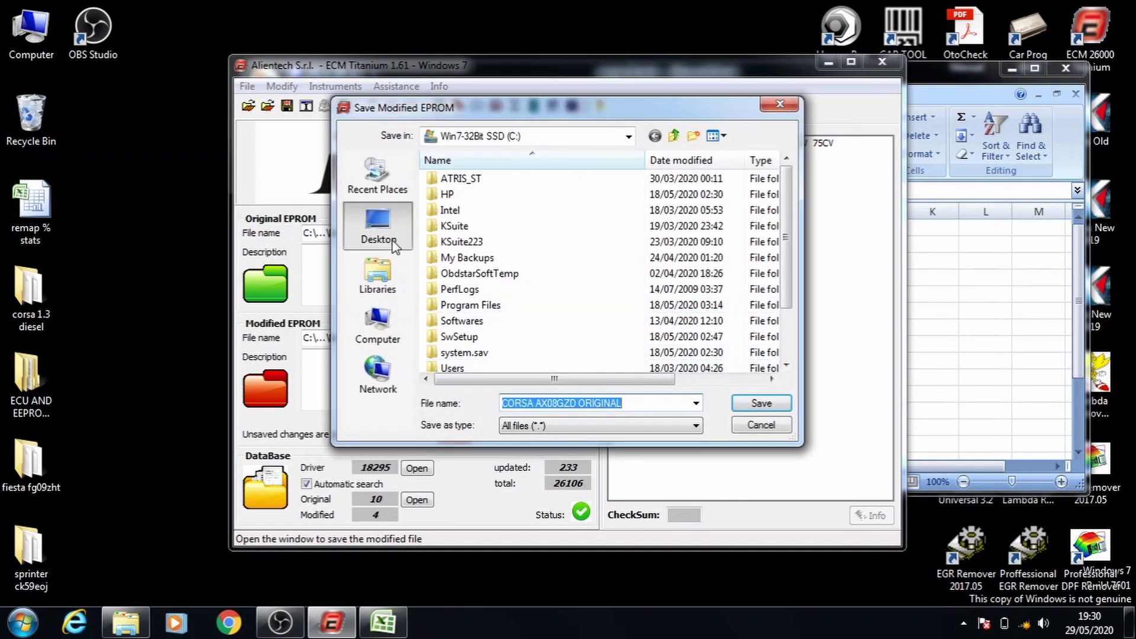
left_click(379, 236)
left_click(786, 337)
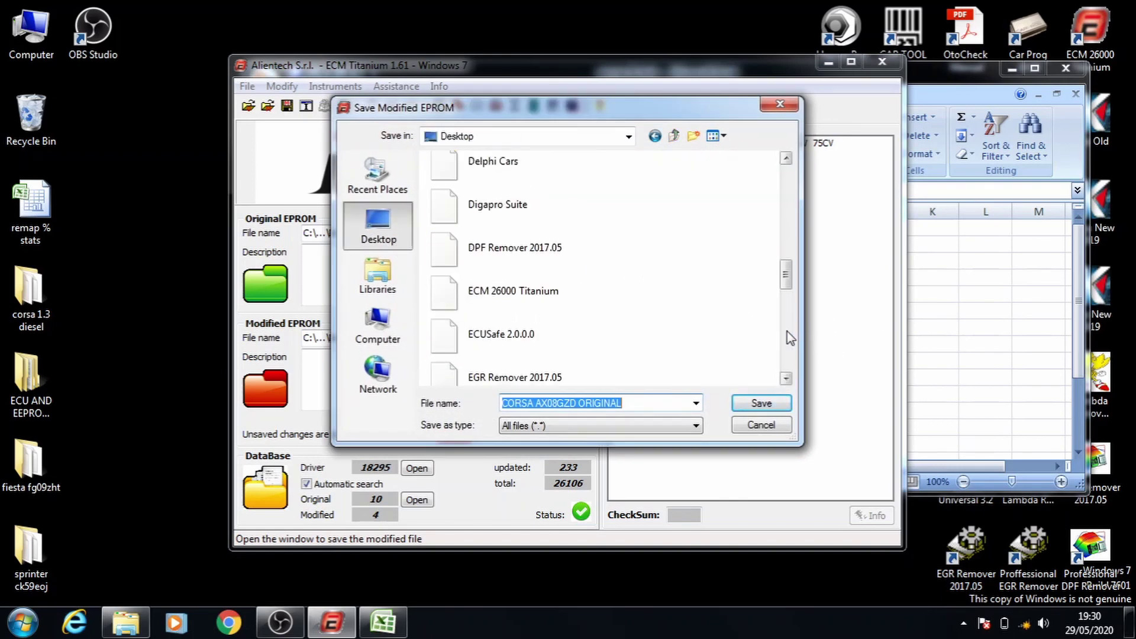
left_click(785, 242)
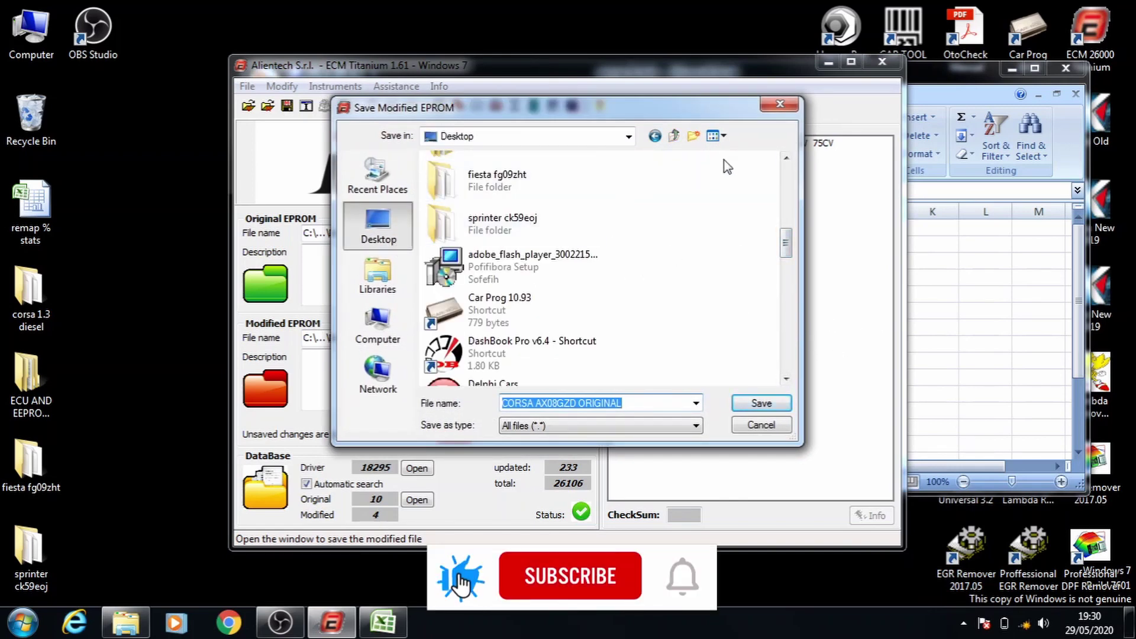
left_click(786, 158)
double_click(521, 170)
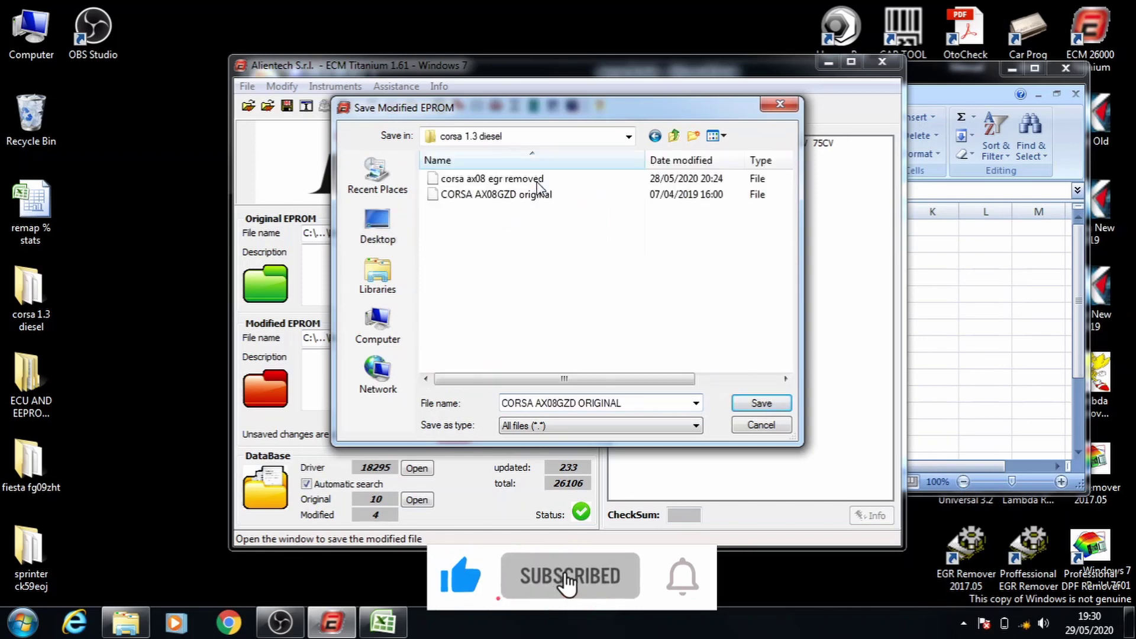
Name the exported file "CORSA AX08GZD stage 3 power mod" and save it.
double_click(606, 404)
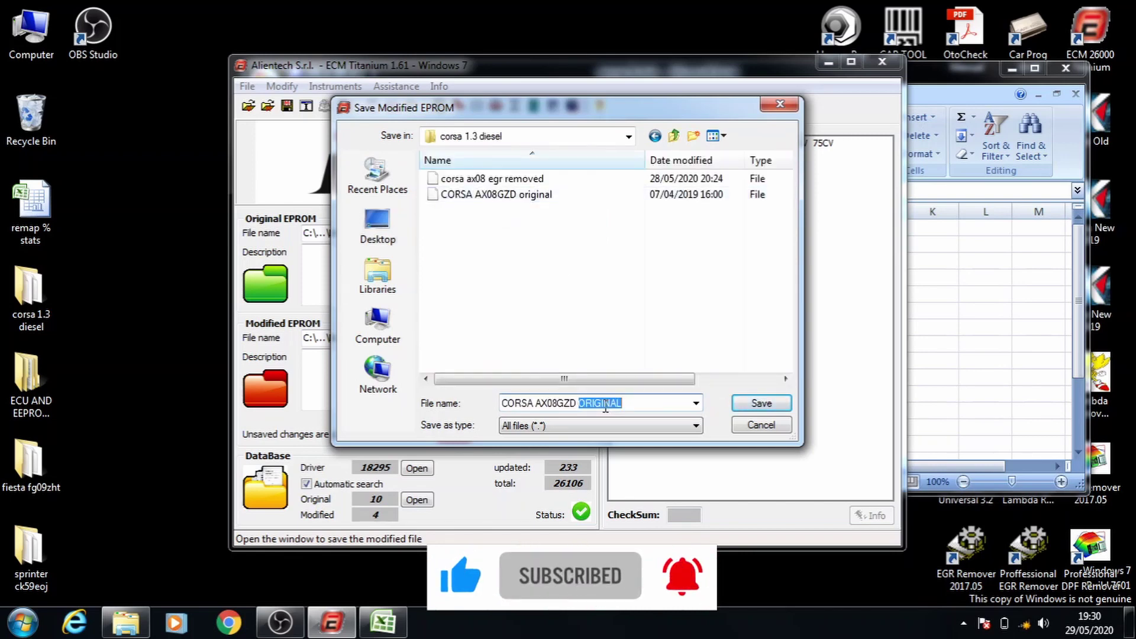
type("stage 3 power mod")
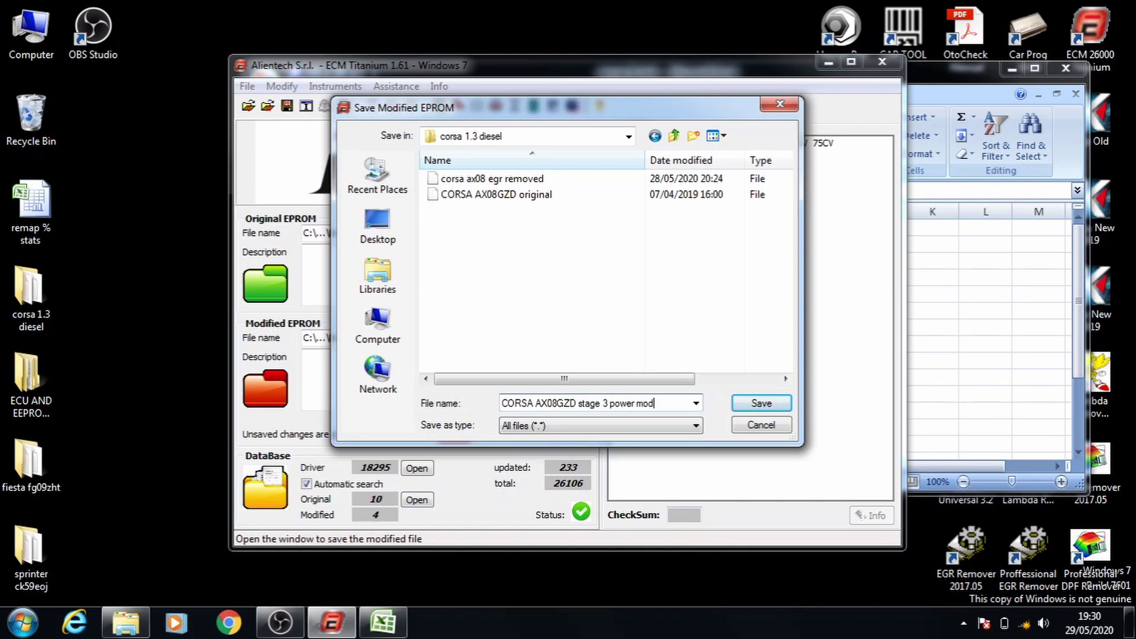
key("Return")
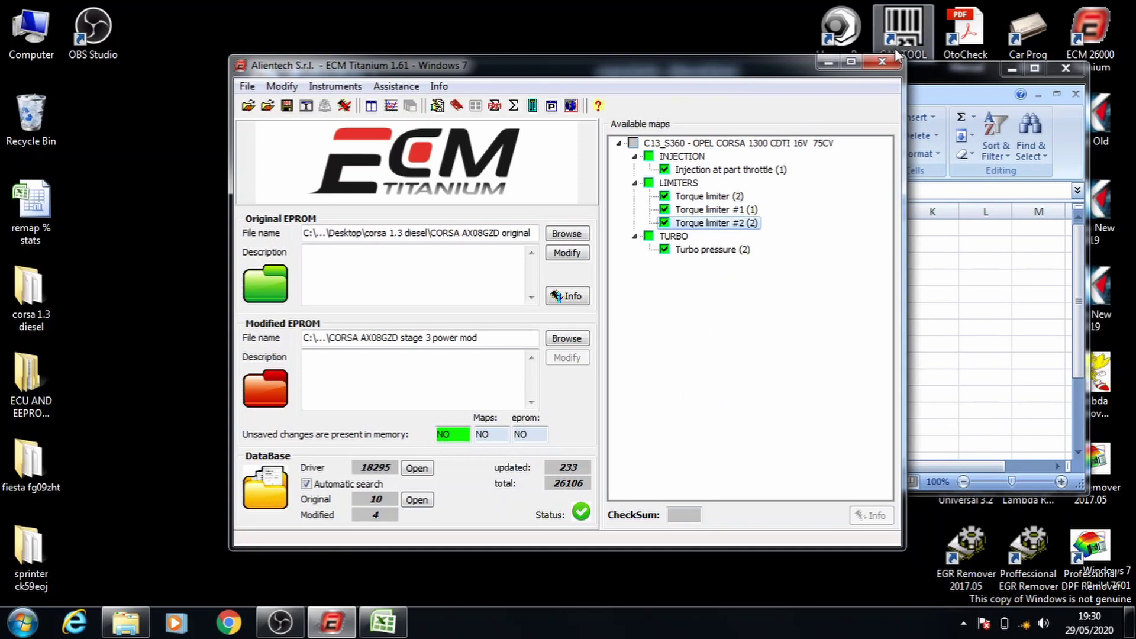
Close ECM Titanium and the remap % stats workbook.
left_click(887, 68)
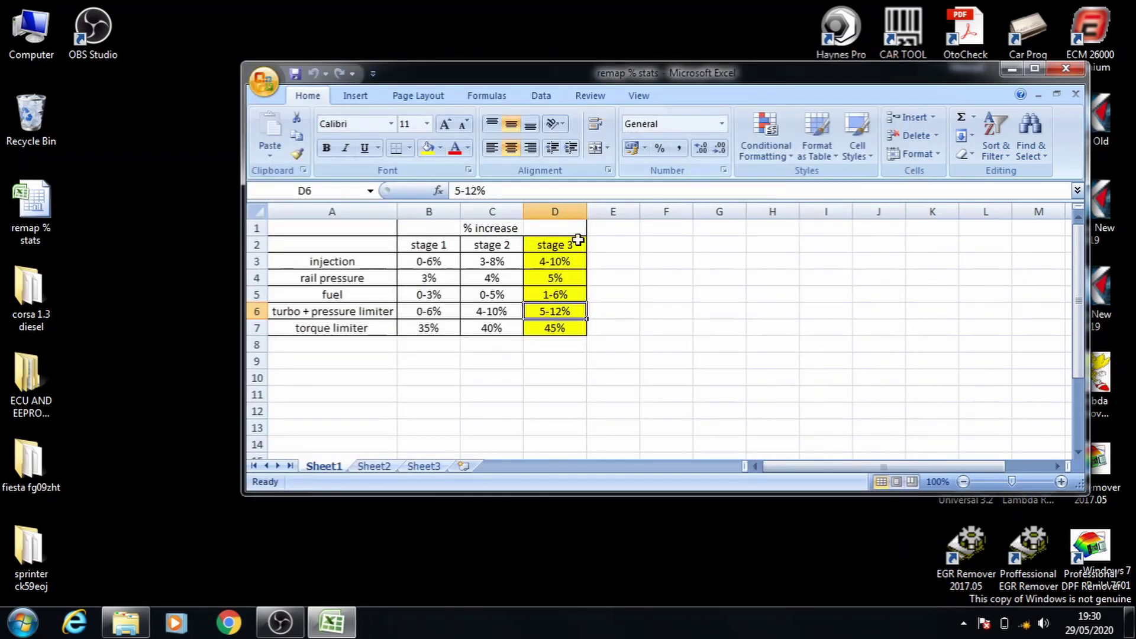
left_click(1065, 68)
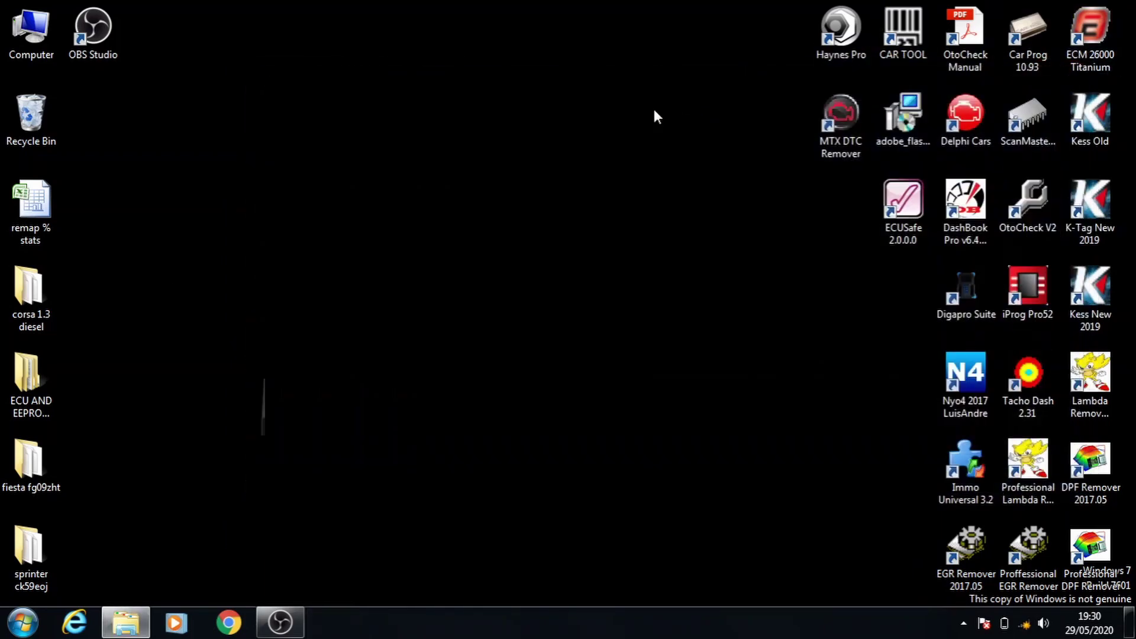
Check the exported stage 3 power mod file in the desktop's corsa 1.3 diesel folder, leaving its name unedited, and close the folder.
double_click(33, 301)
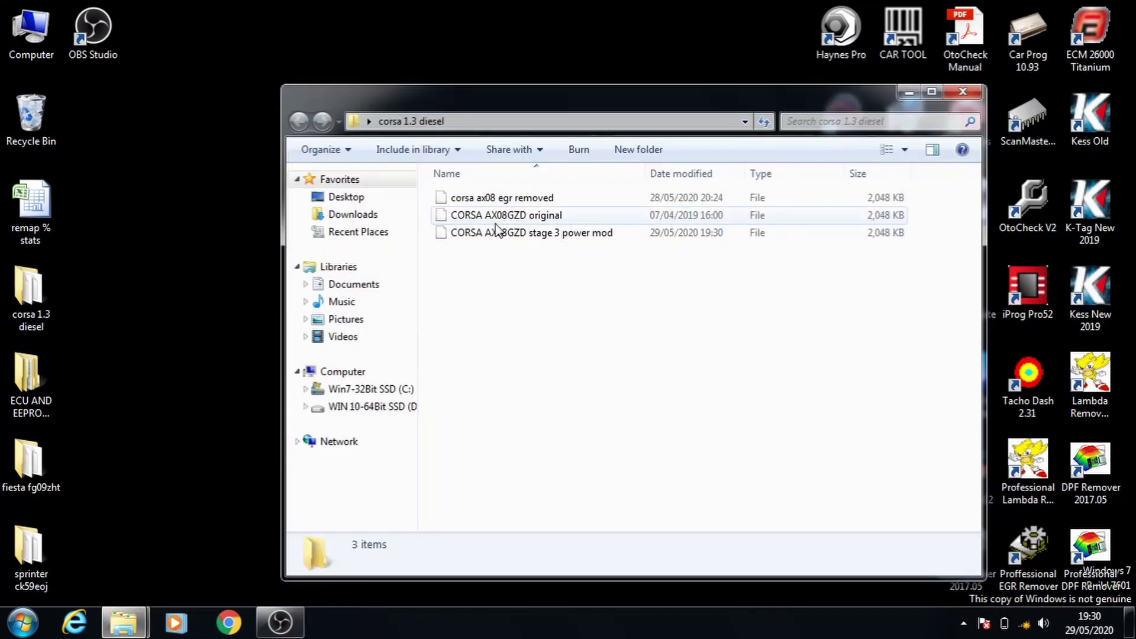
left_click(520, 234)
left_click(530, 232)
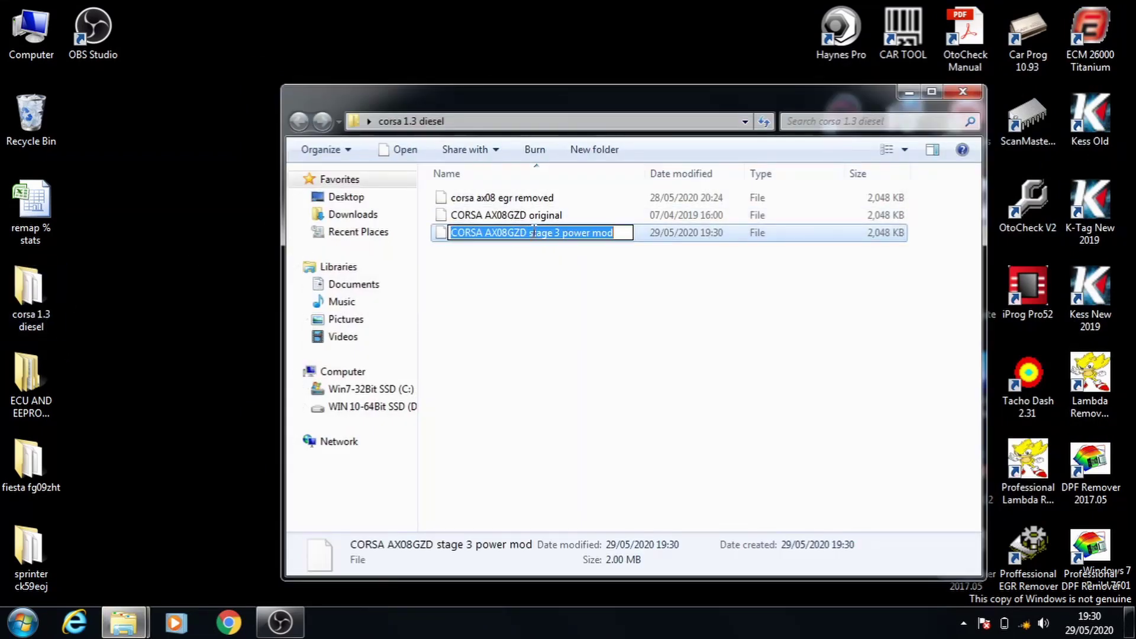
left_click(543, 234)
key("Return")
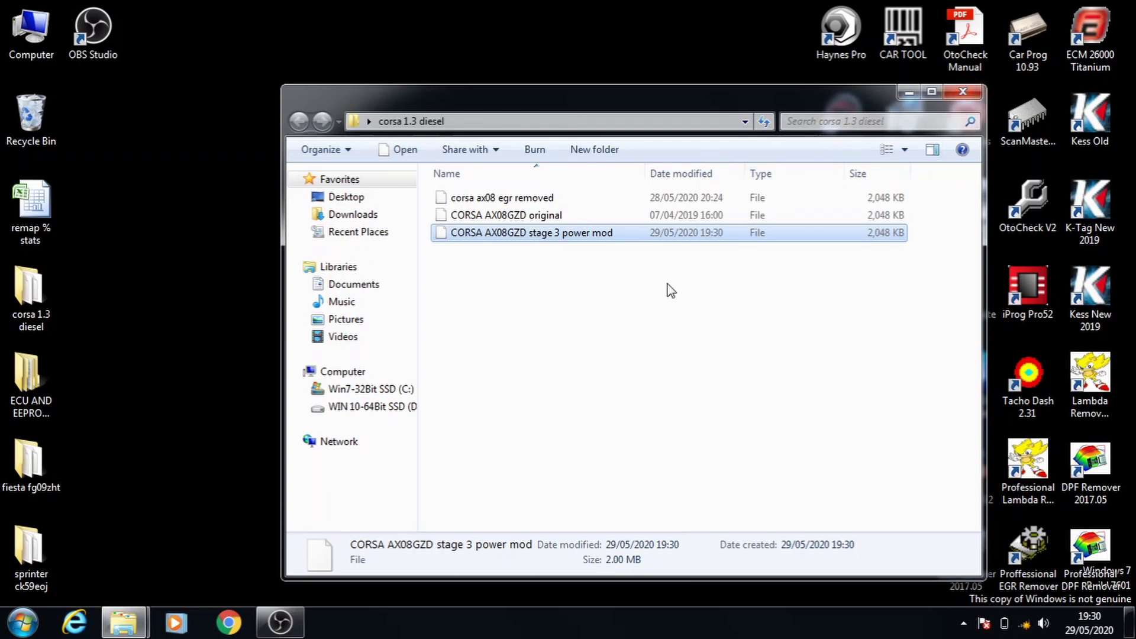
left_click(602, 235)
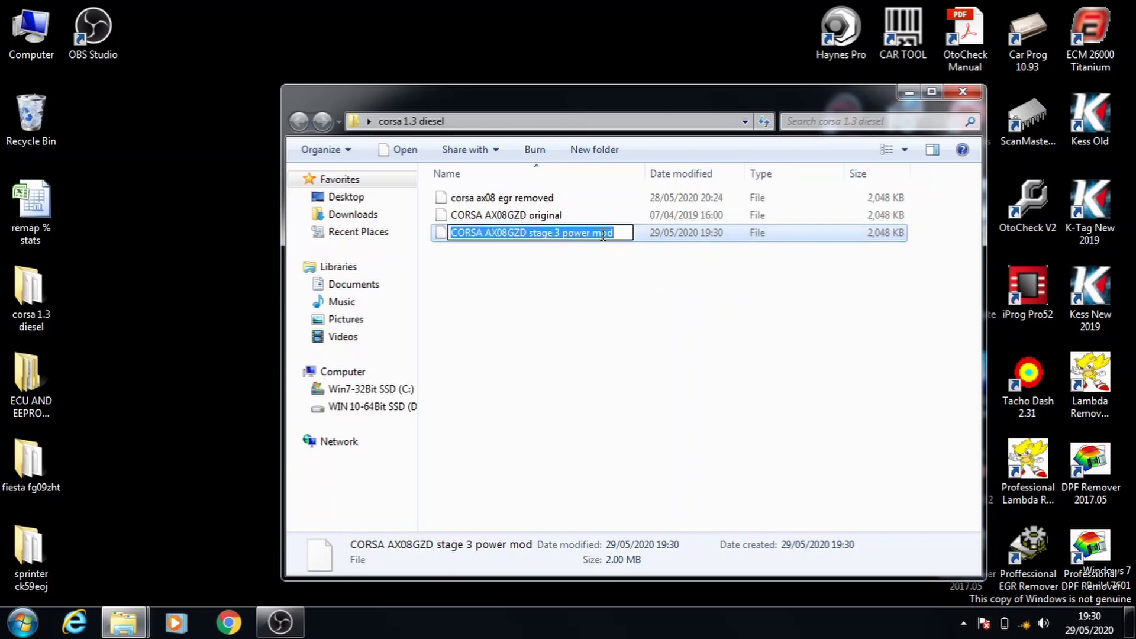
left_click(623, 253)
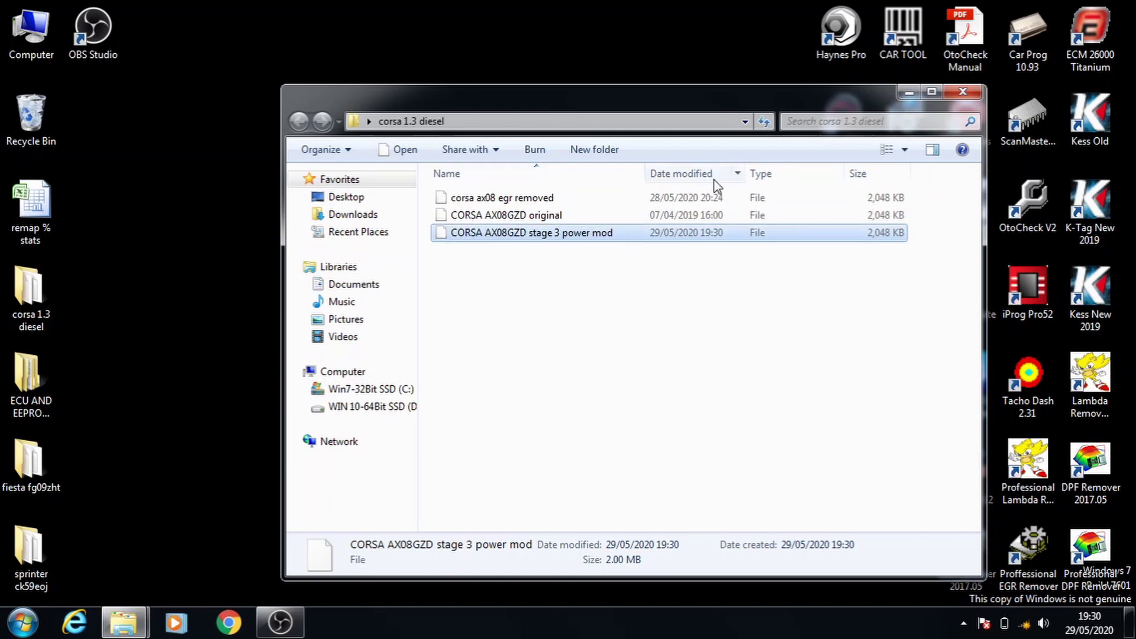
left_click(953, 92)
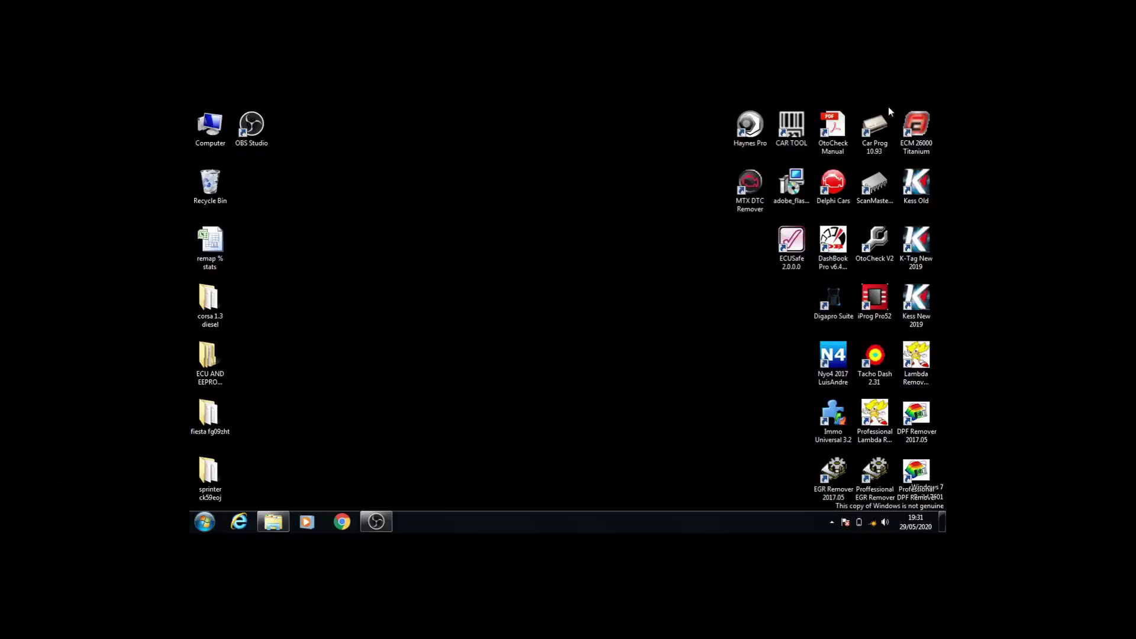